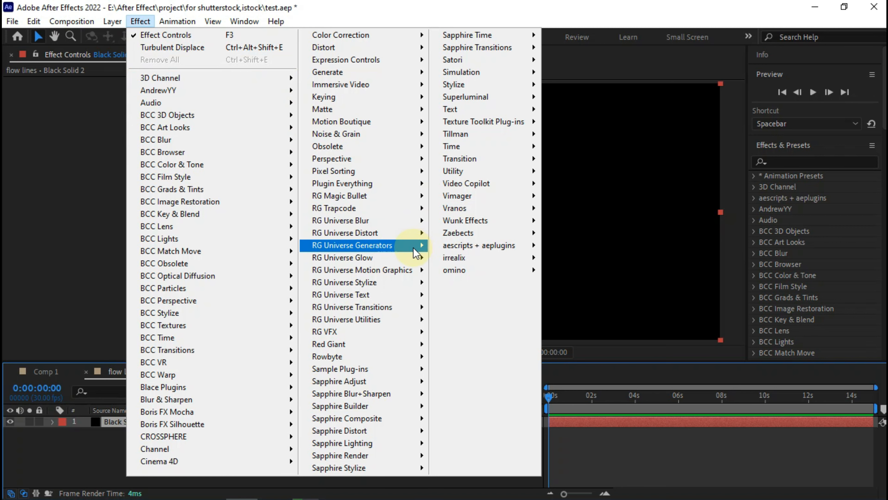
# - Apply the Trapcode Particular effect to the Black Solid 2 layer and move the current time to 0:00:03:15
pyautogui.moveTo(420, 208)
pyautogui.click(472, 296)
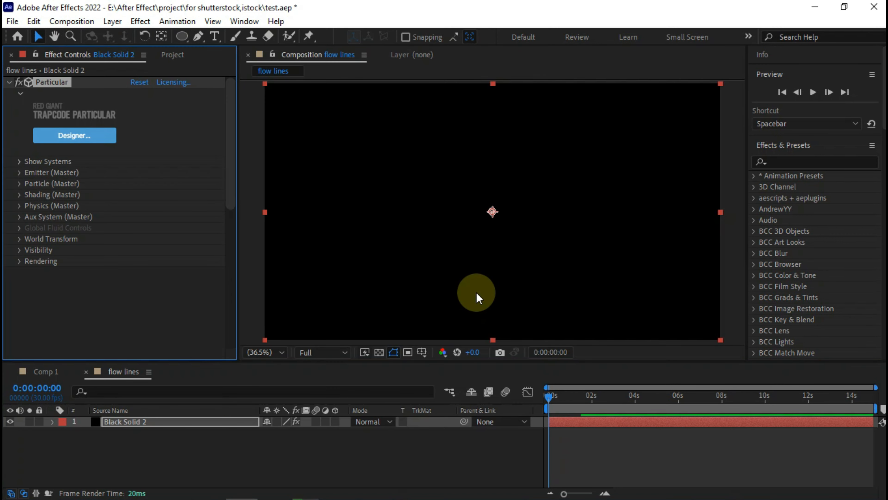
pyautogui.click(624, 396)
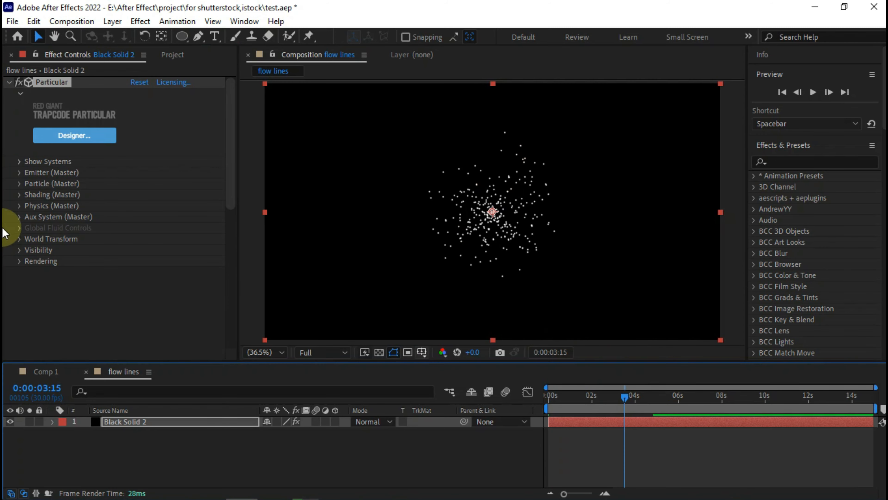
# - In Particular's master emitter, set the emitter type to Box and the direction to Outwards
pyautogui.click(32, 174)
pyautogui.click(150, 112)
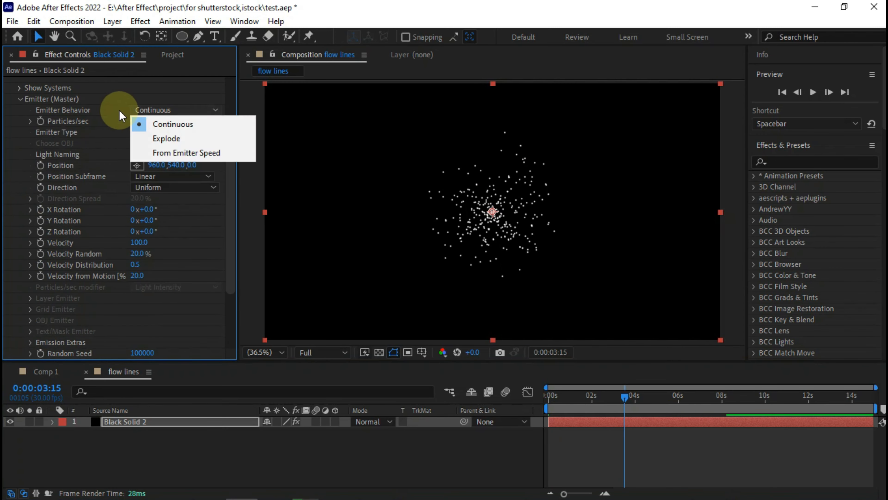
pyautogui.click(160, 123)
pyautogui.click(159, 133)
pyautogui.click(160, 160)
pyautogui.click(154, 187)
pyautogui.click(157, 259)
# - Set the master emitter's Velocity from Motion to 0 and Velocity Random to 0%
pyautogui.click(138, 276)
pyautogui.write('0')
pyautogui.click(158, 277)
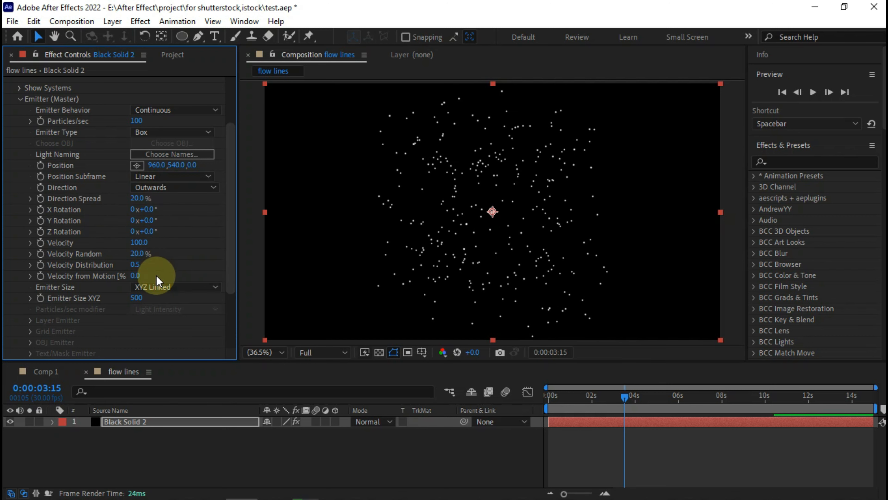
pyautogui.click(137, 253)
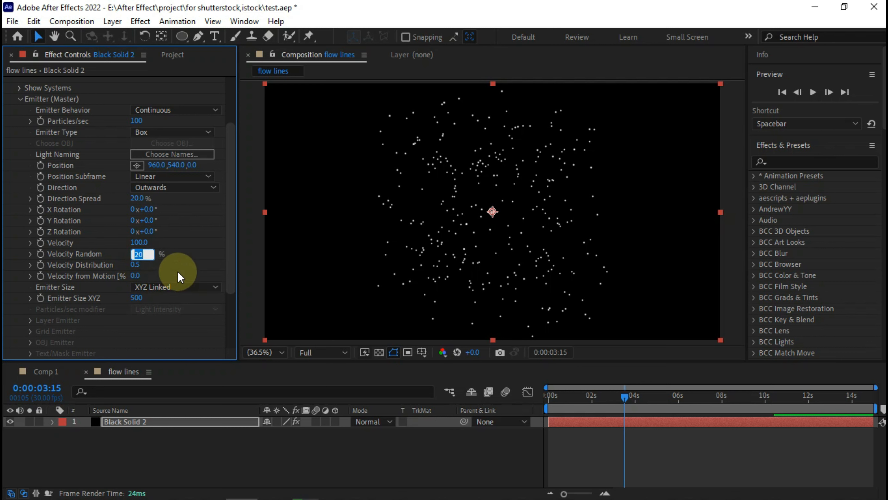
pyautogui.write('0')
# - Set the master emitter's Direction Spread to 0%
pyautogui.click(137, 198)
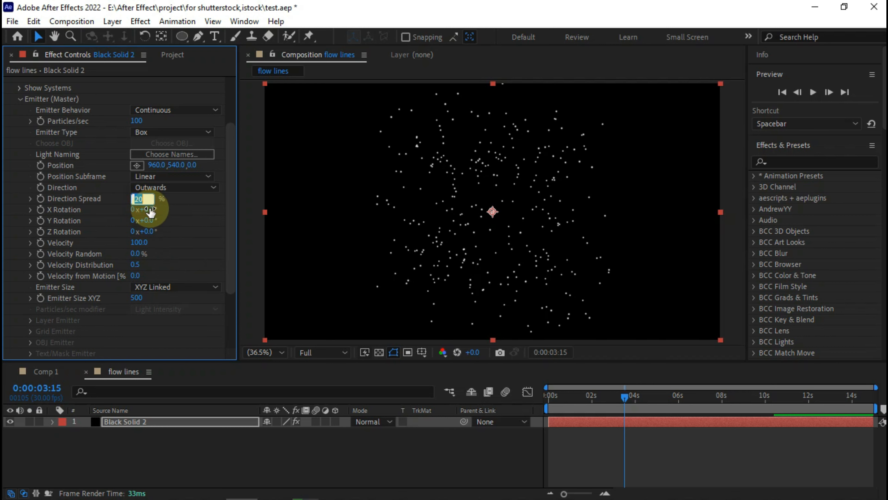
pyautogui.write('0')
pyautogui.click(175, 213)
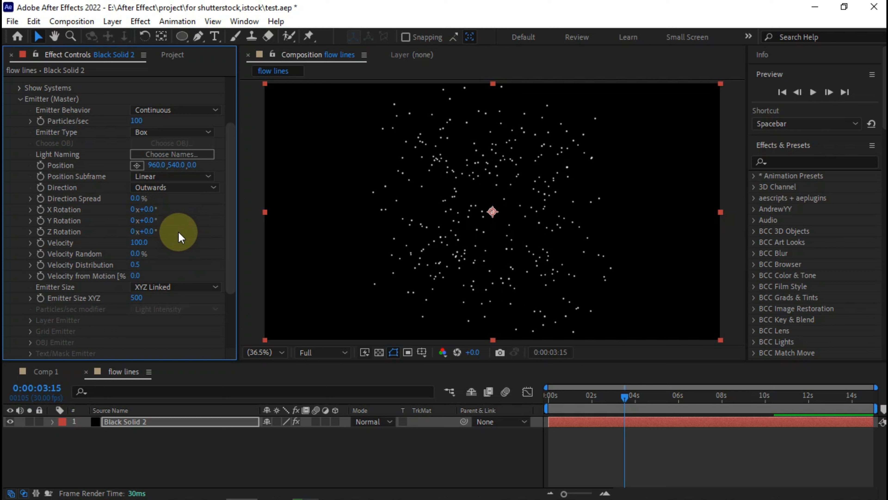
# - Switch the emitter size to XYZ Individual with X 1500, Y 1200 and Z 200
pyautogui.click(140, 287)
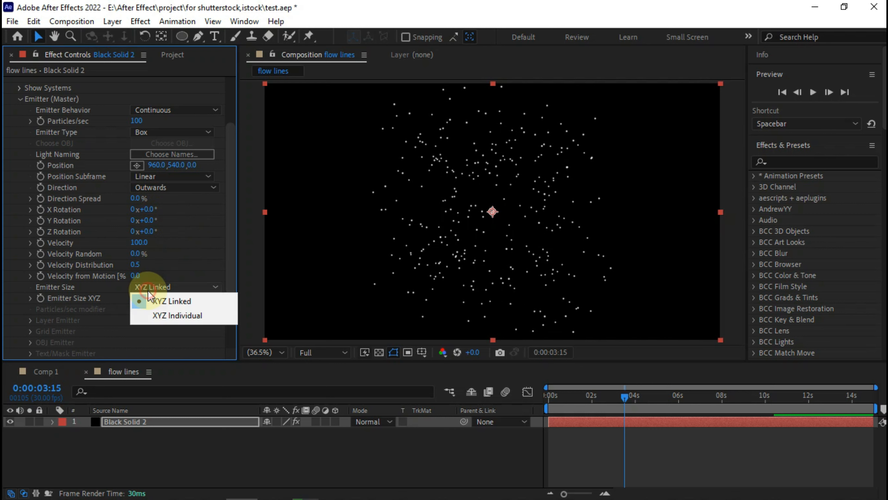
pyautogui.click(138, 314)
pyautogui.click(136, 298)
pyautogui.write('150')
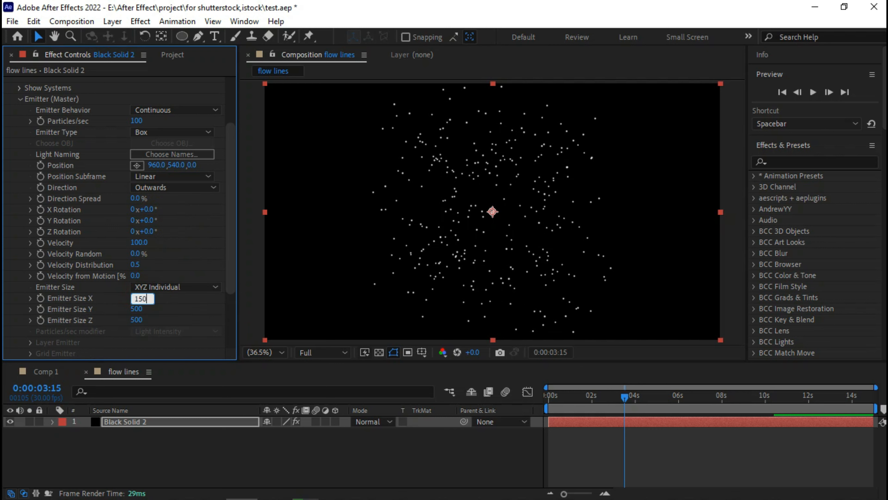
pyautogui.press('Tab')
pyautogui.write('1200')
pyautogui.press('Tab')
pyautogui.write('200')
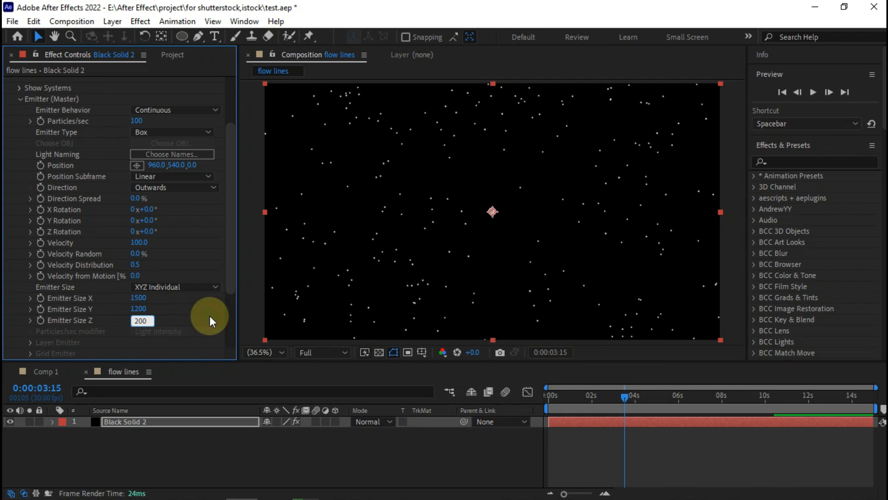
pyautogui.click(210, 316)
# - Set the life of the master particles to 15 seconds
pyautogui.scroll(-3, 140, 317)
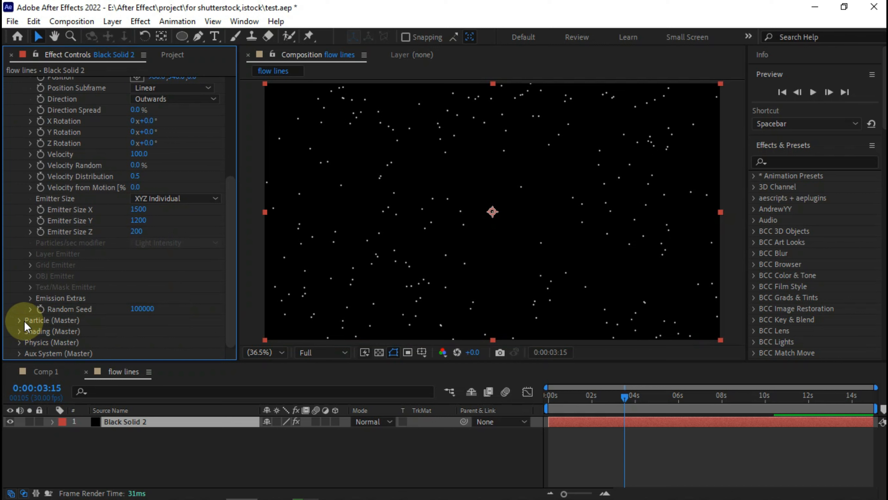
pyautogui.scroll(-5, 66, 283)
pyautogui.click(135, 110)
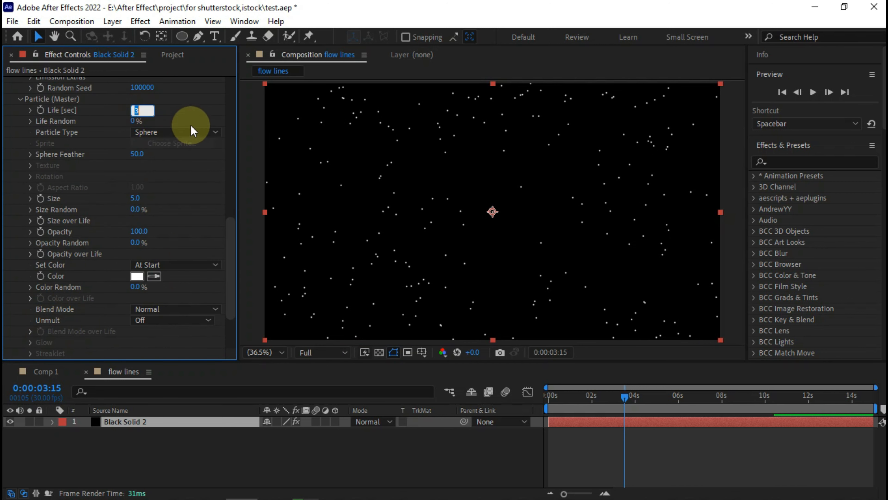
pyautogui.write('15')
pyautogui.press('Return')
# - Set the master Aux System to emit continuously
pyautogui.scroll(-3, 157, 147)
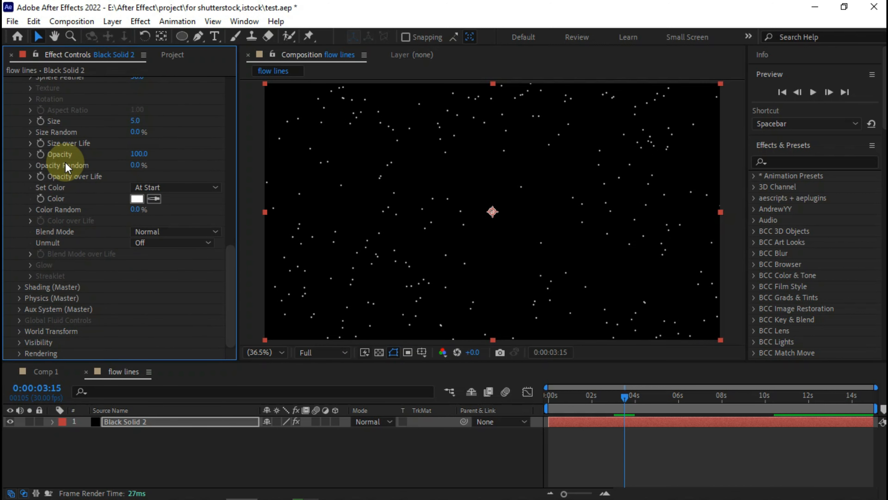
pyautogui.click(19, 309)
pyautogui.scroll(-5, 149, 194)
pyautogui.click(158, 92)
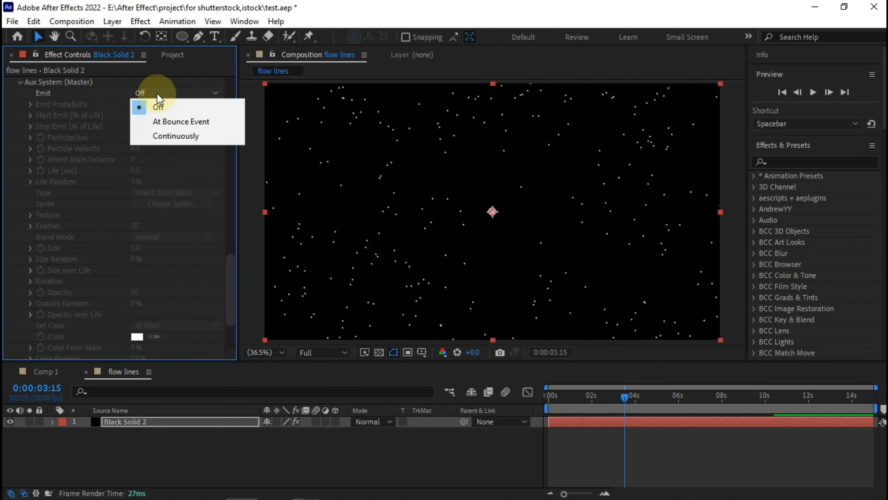
pyautogui.click(168, 136)
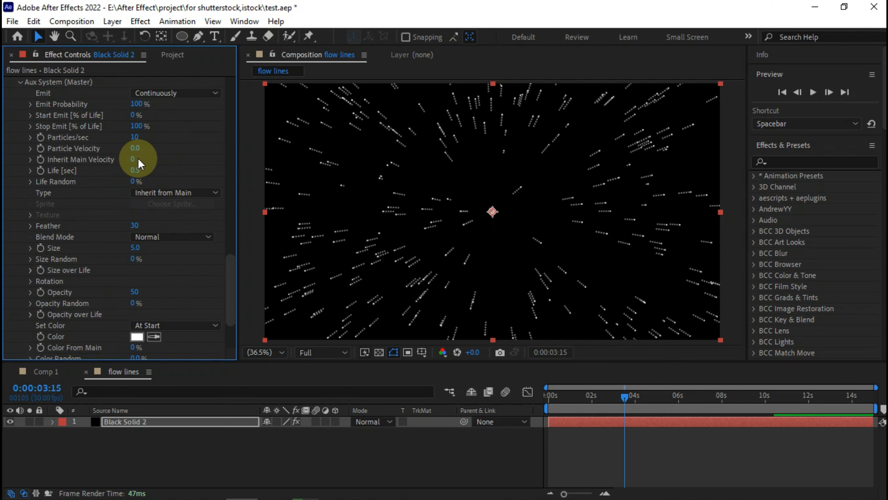
# - Set the life of the Aux System particles to 30 seconds
pyautogui.click(136, 170)
pyautogui.write('15')
pyautogui.press('Return')
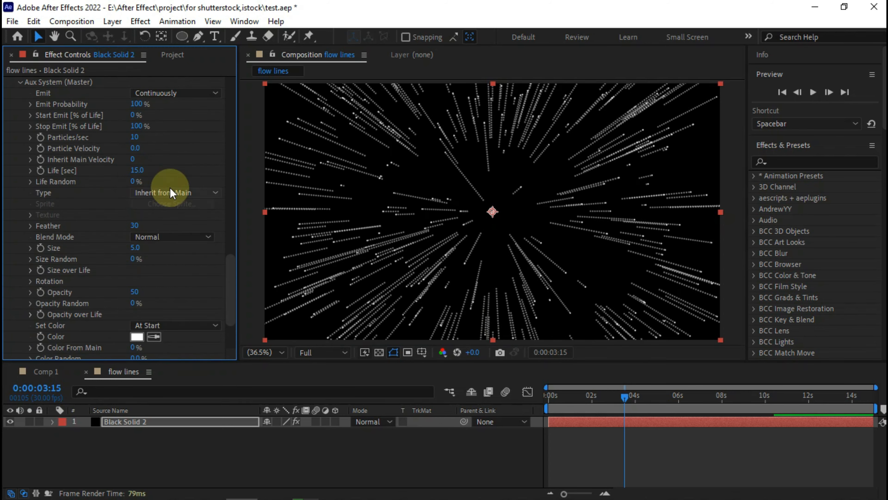
pyautogui.click(137, 170)
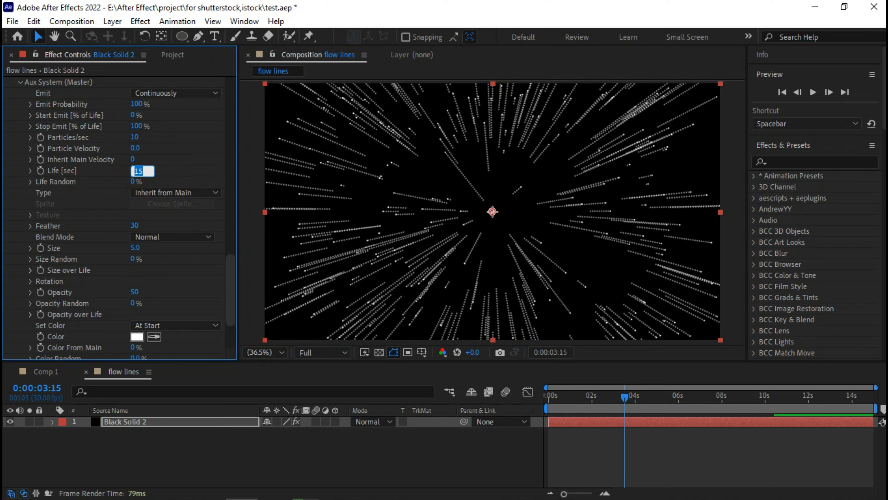
pyautogui.press('Return')
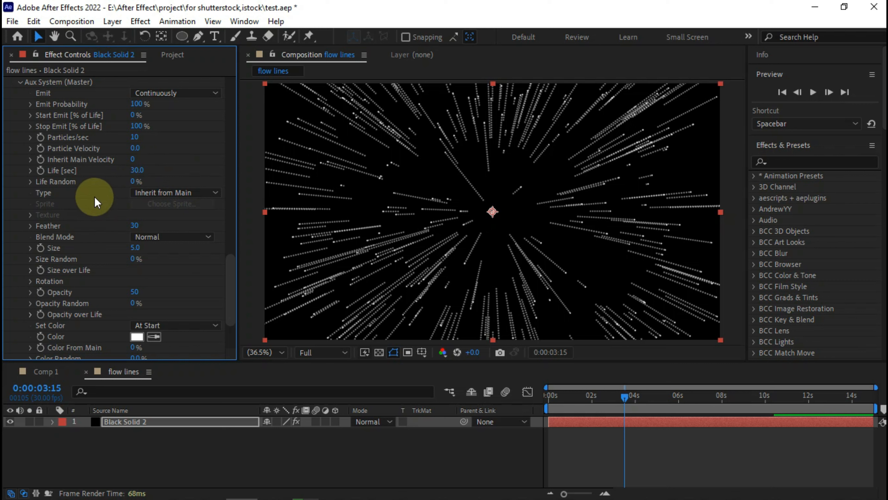
# - Set the Aux System particle size to 3 and the feather to 0
pyautogui.scroll(-1, 94, 196)
pyautogui.click(135, 219)
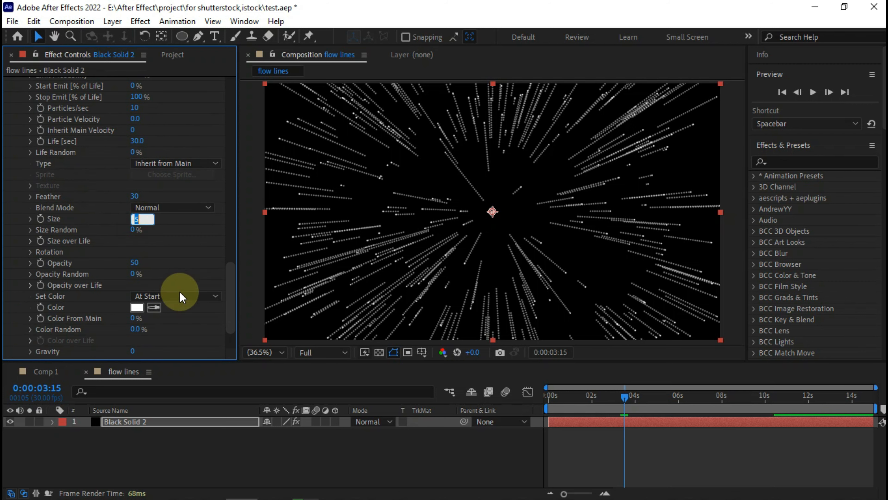
pyautogui.write('3')
pyautogui.press('Return')
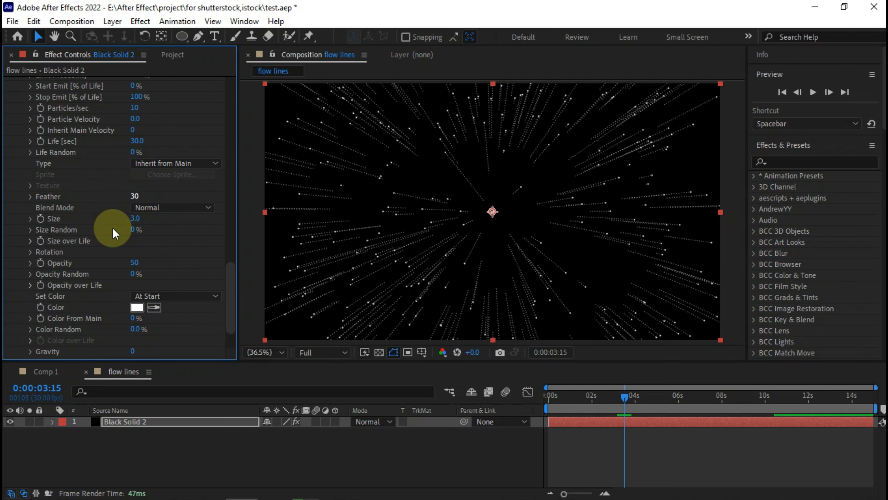
pyautogui.hotkey('ctrl', 'z')
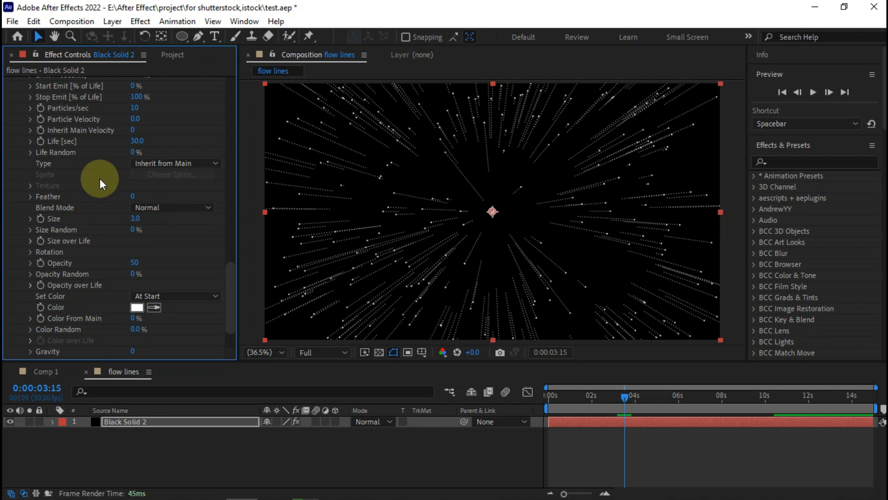
# - Increase the Aux System emission rate to 45 particles per second
pyautogui.scroll(-2, 100, 182)
pyautogui.scroll(3, 94, 181)
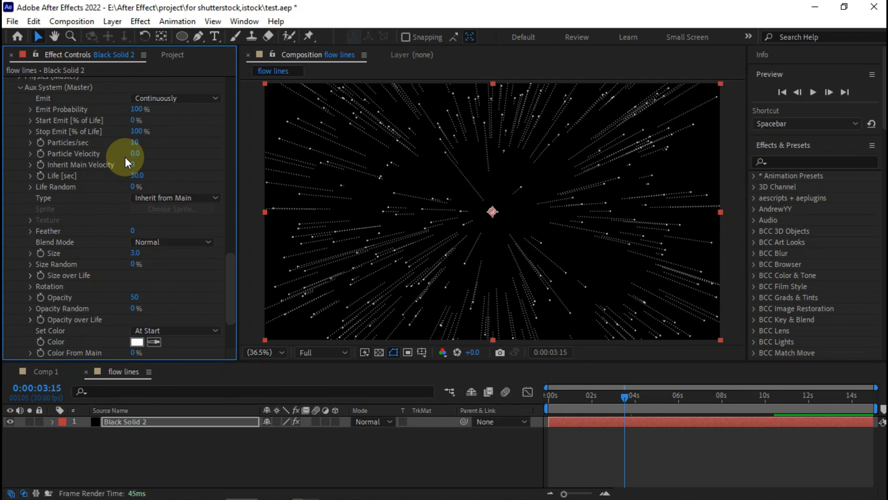
pyautogui.click(138, 143)
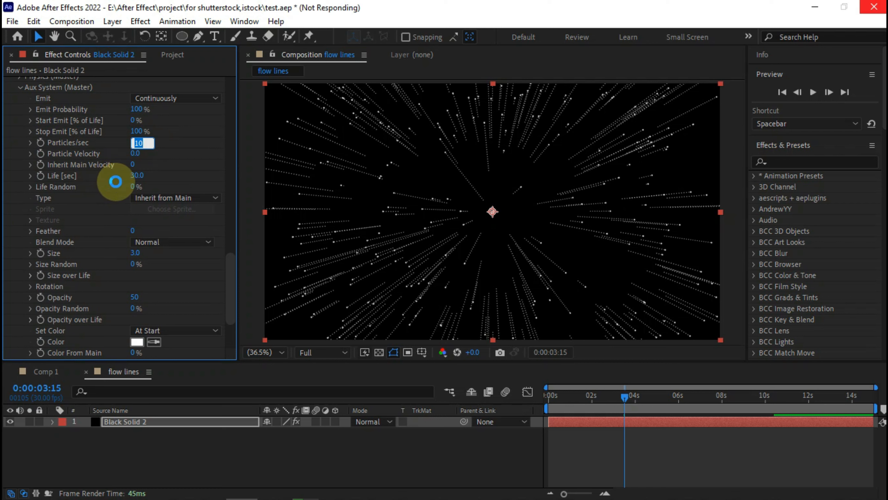
pyautogui.write('45')
pyautogui.press('Return')
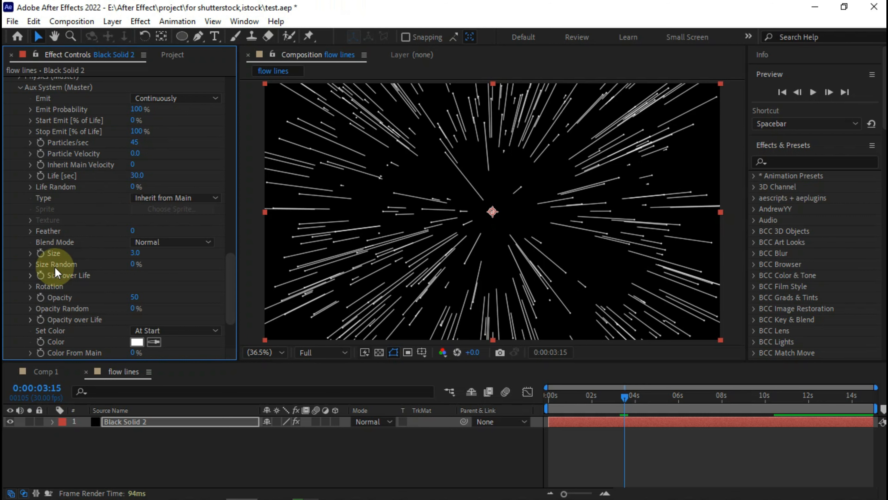
# - Pick a curve preset for the Aux System's Opacity over Life and raise its opacity to 100
pyautogui.scroll(-3, 41, 263)
pyautogui.click(30, 261)
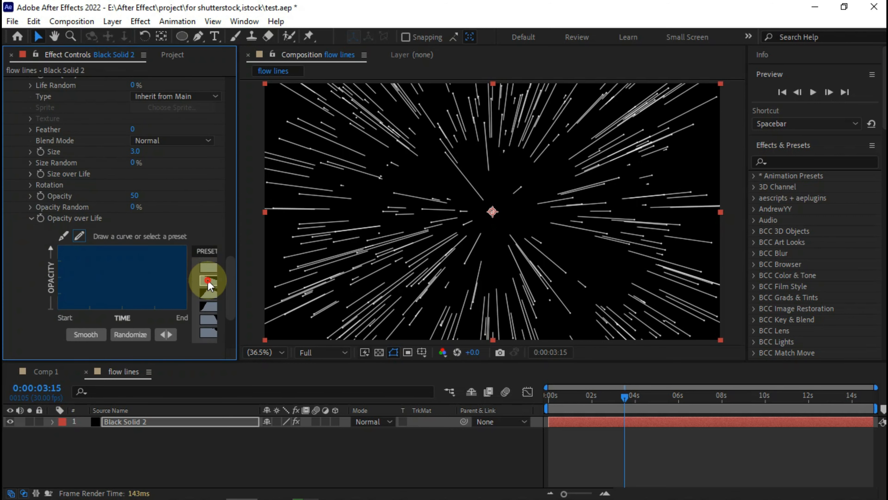
pyautogui.scroll(-2, 36, 221)
pyautogui.click(31, 218)
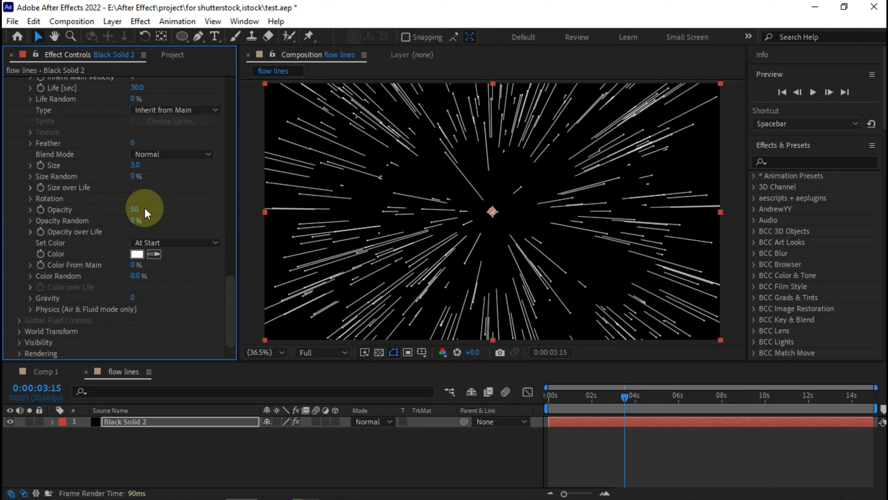
pyautogui.moveTo(144, 209)
pyautogui.mouseDown()
pyautogui.moveTo(100, 218)
pyautogui.moveTo(264, 209)
pyautogui.mouseUp()
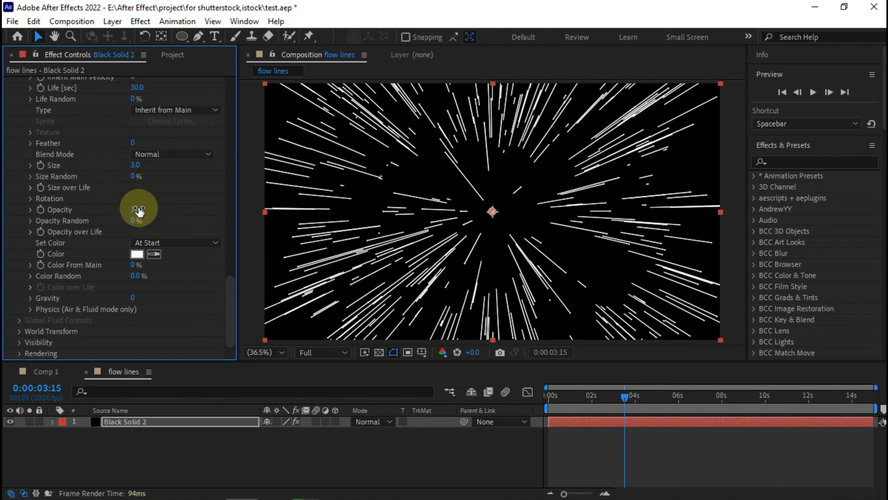
# - Apply the linear falling curve preset to the Aux System's Size over Life, full size at start and zero at end
pyautogui.click(31, 187)
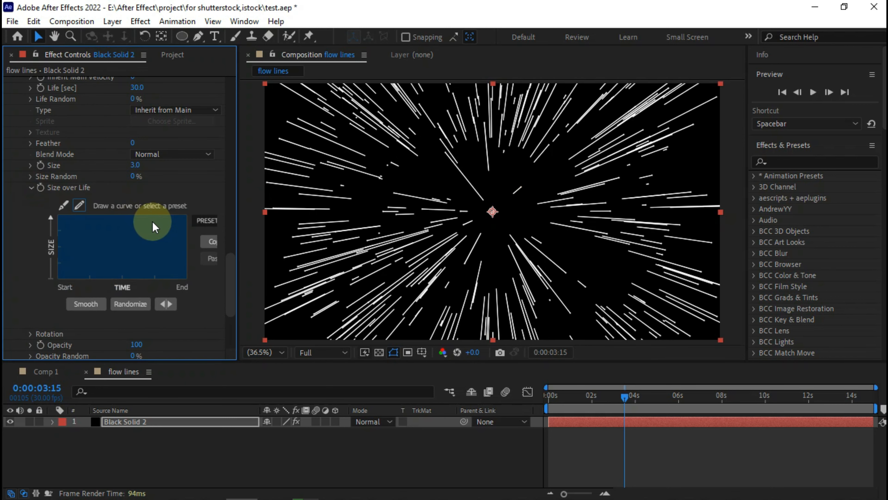
pyautogui.click(201, 226)
pyautogui.click(200, 255)
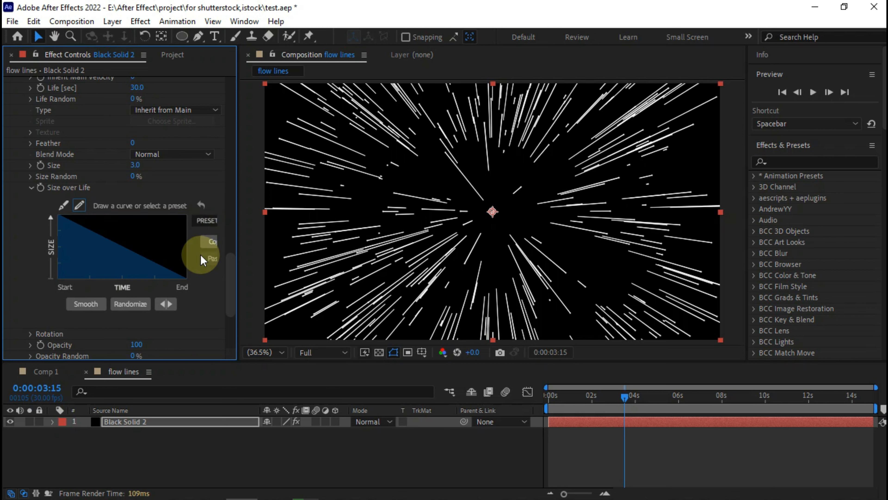
pyautogui.click(30, 189)
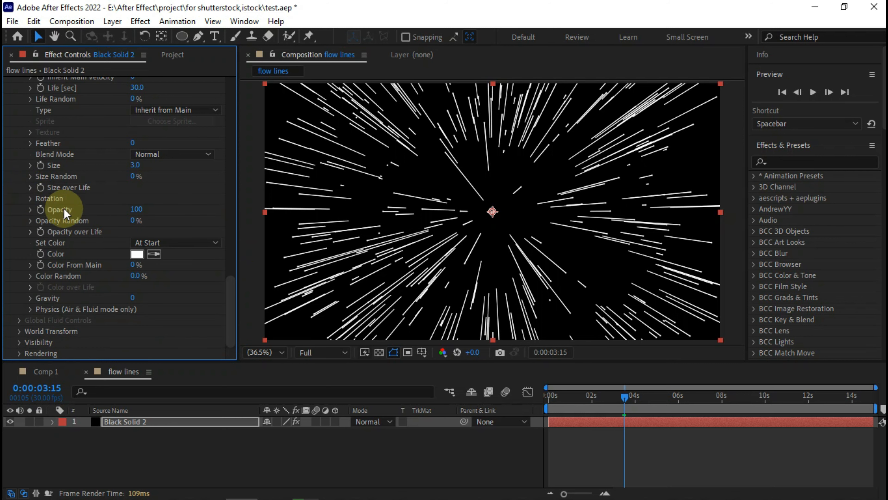
# - Set the Aux System opacity to 40 and move the current time to 0:00:08:26
pyautogui.click(138, 209)
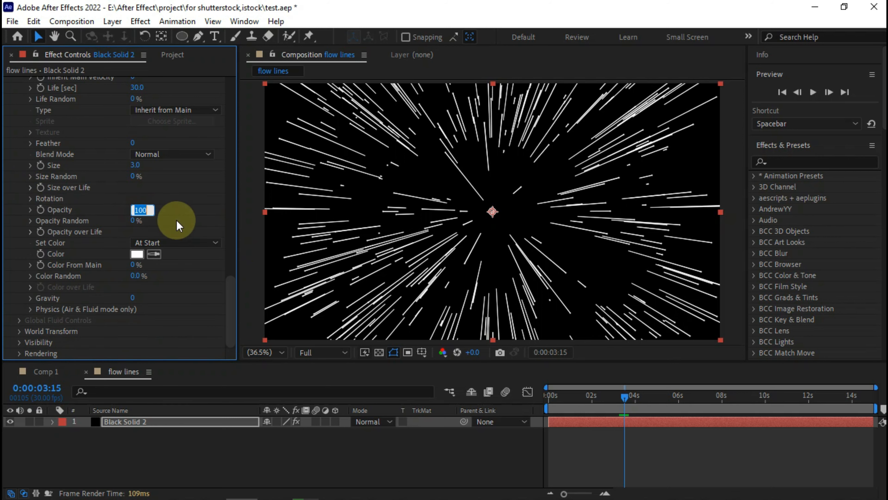
pyautogui.write('35')
pyautogui.press('Return')
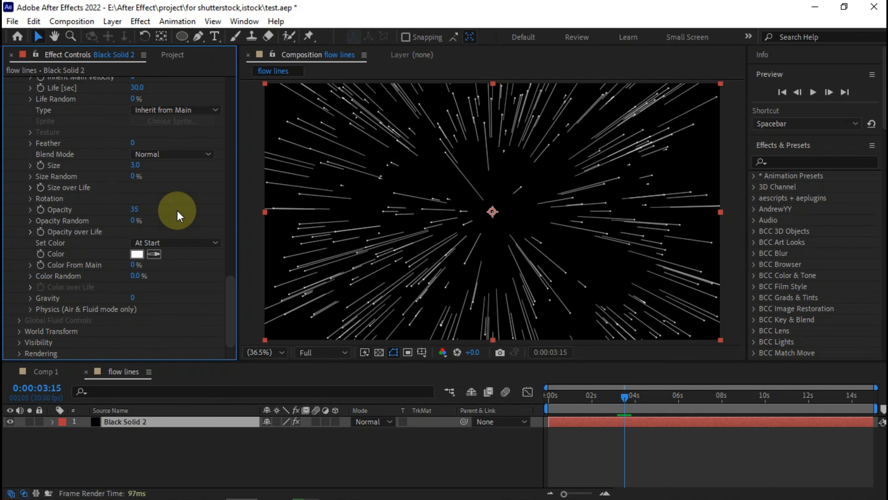
pyautogui.click(134, 210)
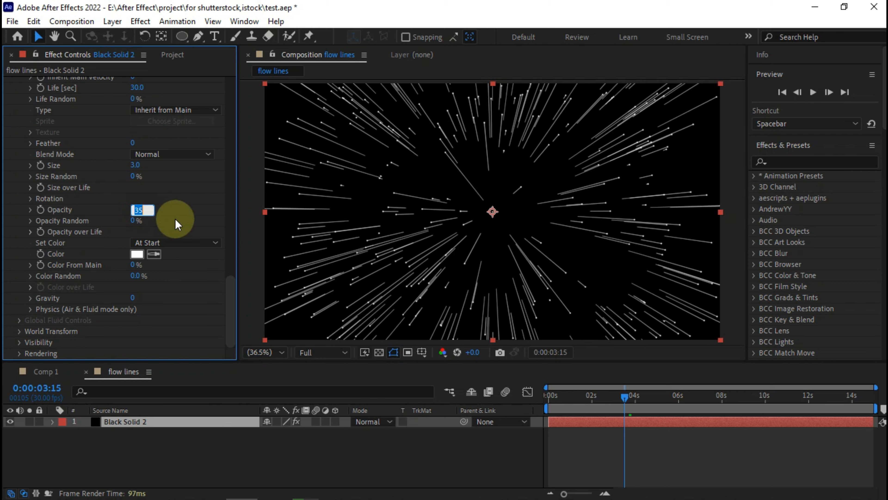
pyautogui.write('40')
pyautogui.press('Return')
pyautogui.scroll(3, 175, 206)
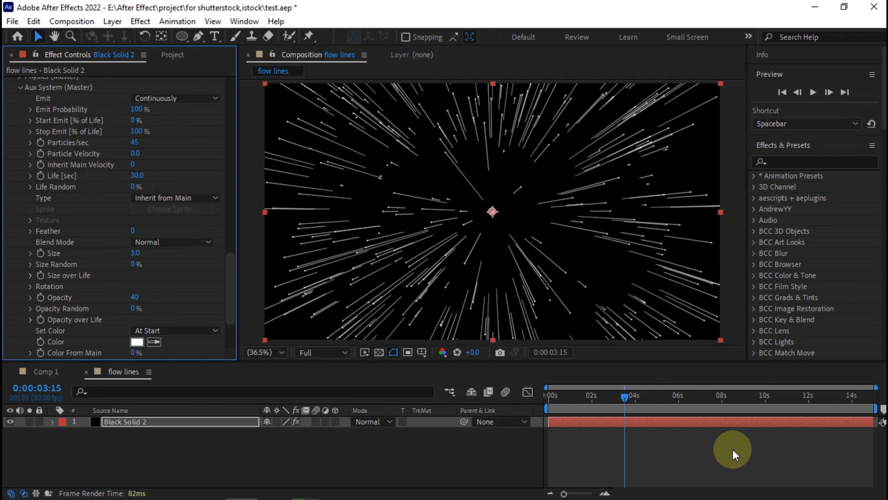
pyautogui.click(741, 397)
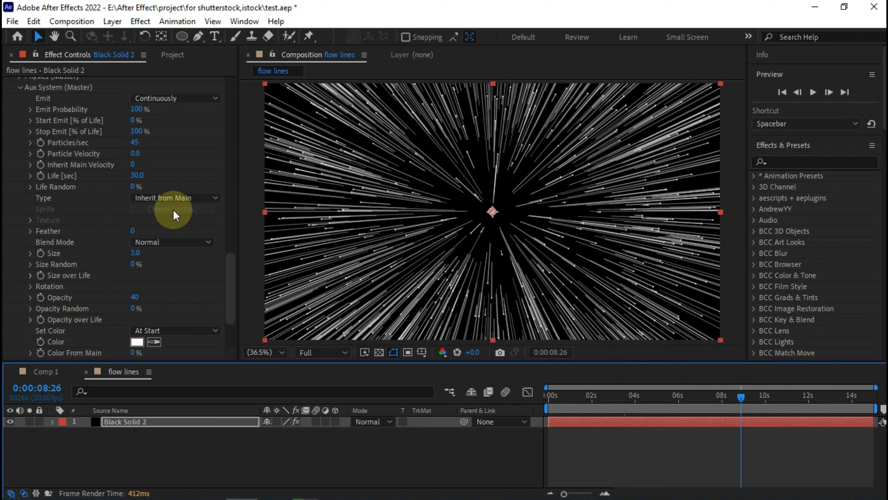
# - Set the Aux System's particle life to 15 seconds
pyautogui.click(137, 175)
pyautogui.write('15')
pyautogui.press('Return')
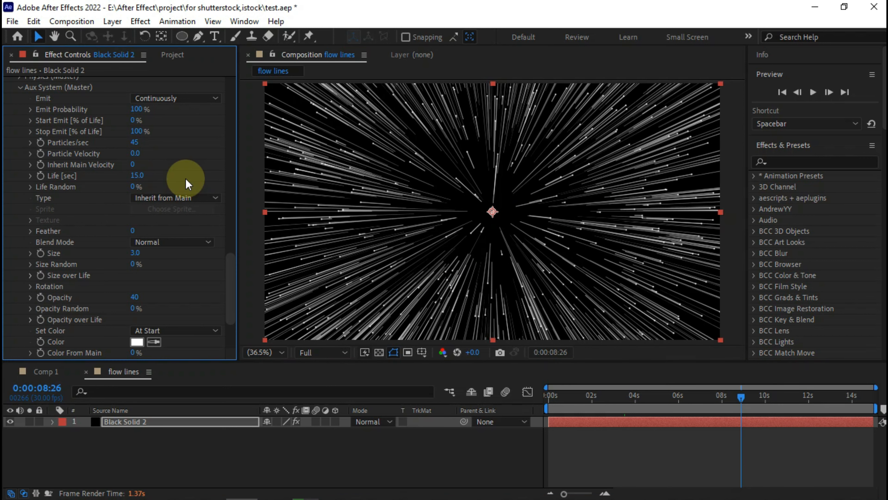
# - Try a constant full-size preset for the Aux System's Size over Life and restore the linear falling preset
pyautogui.scroll(-3, 53, 244)
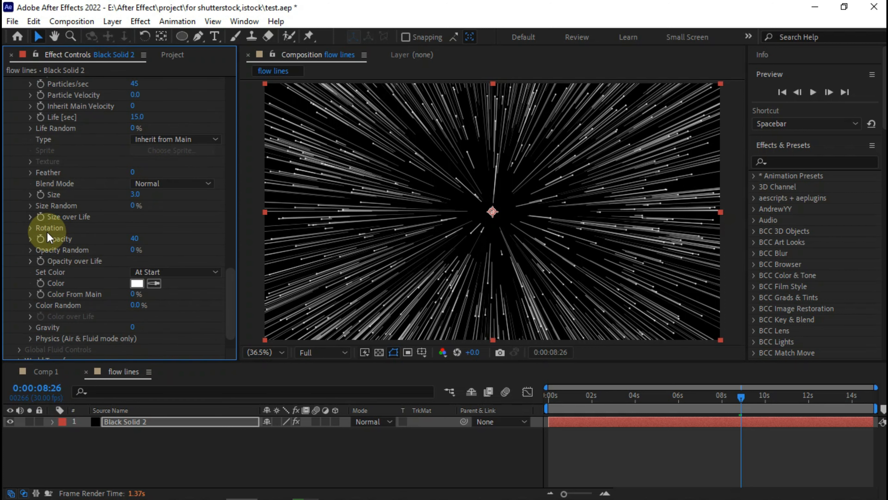
pyautogui.scroll(9, 109, 234)
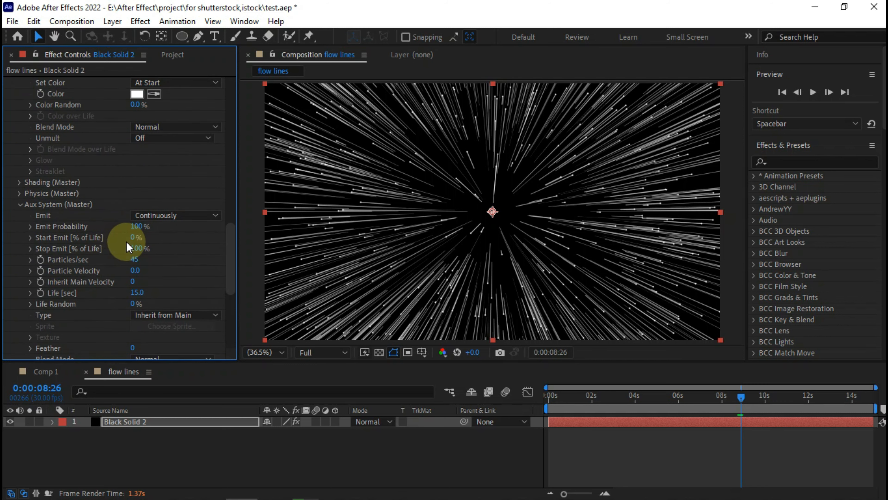
pyautogui.scroll(-4, 87, 258)
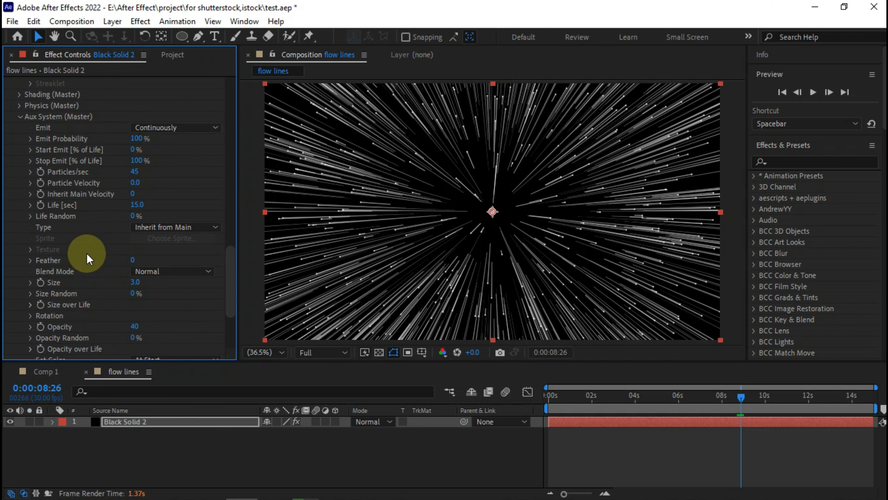
pyautogui.click(30, 304)
pyautogui.scroll(-4, 29, 306)
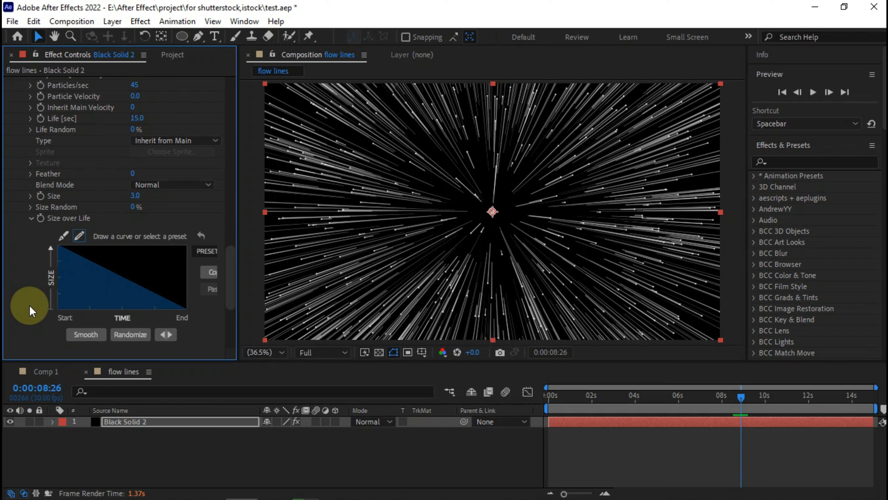
pyautogui.click(207, 252)
pyautogui.click(206, 262)
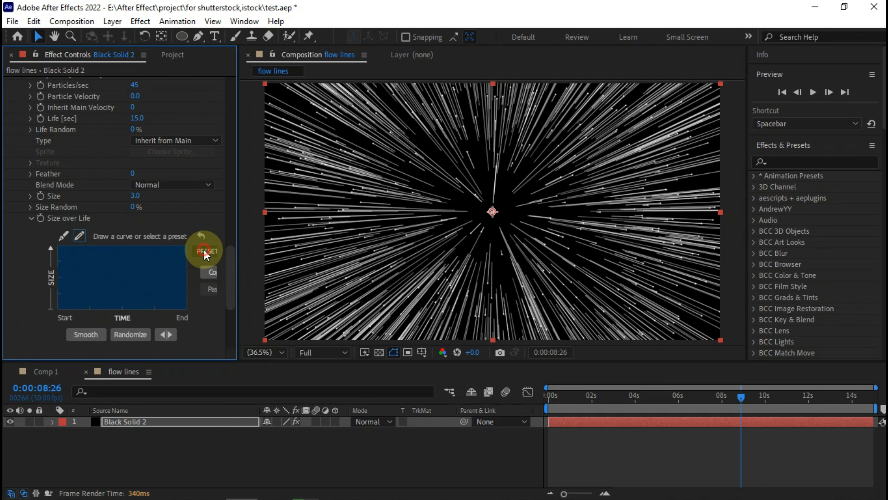
pyautogui.click(206, 252)
pyautogui.click(206, 278)
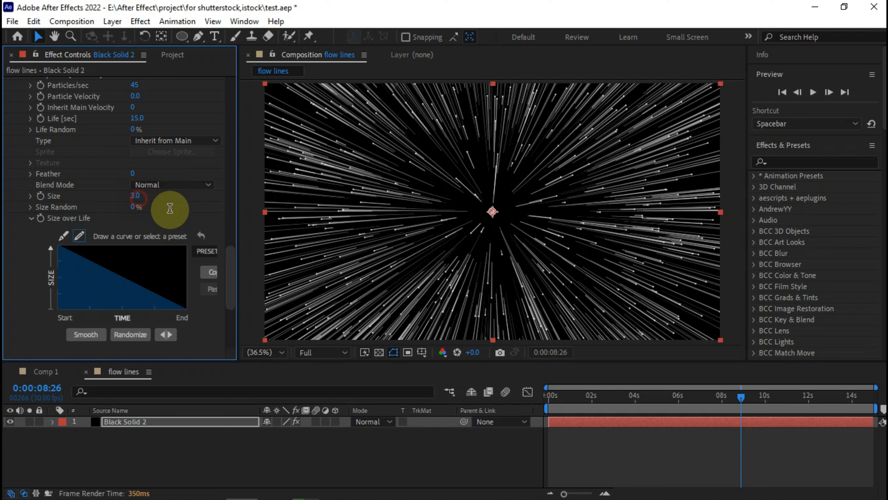
# - Set the Aux System's Size to 2 and its Opacity to 60
pyautogui.write('2')
pyautogui.press('Return')
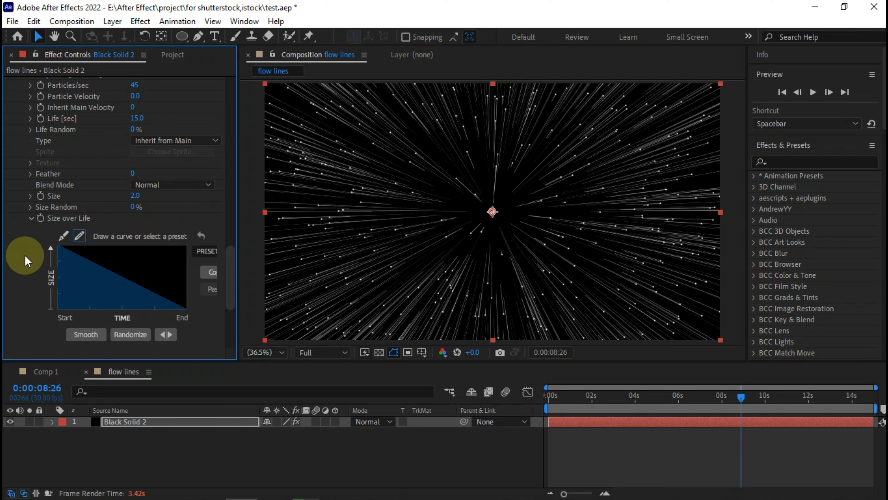
pyautogui.scroll(-5, 33, 277)
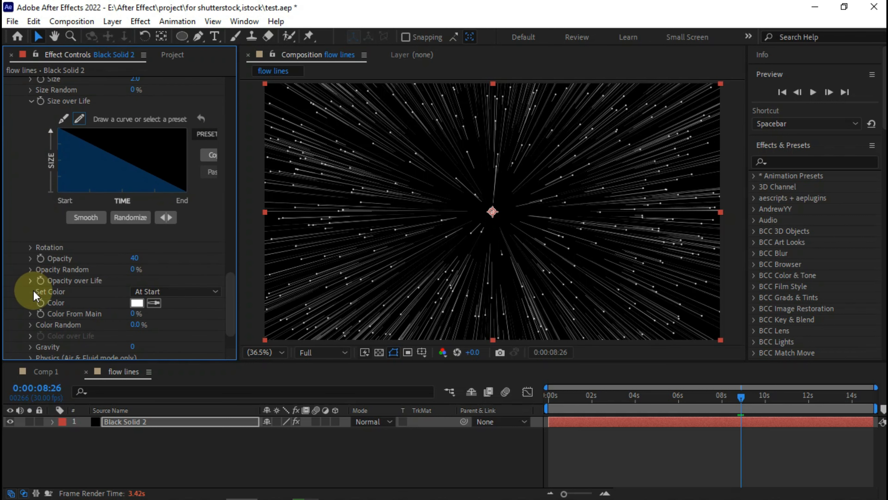
pyautogui.click(136, 258)
pyautogui.write('60')
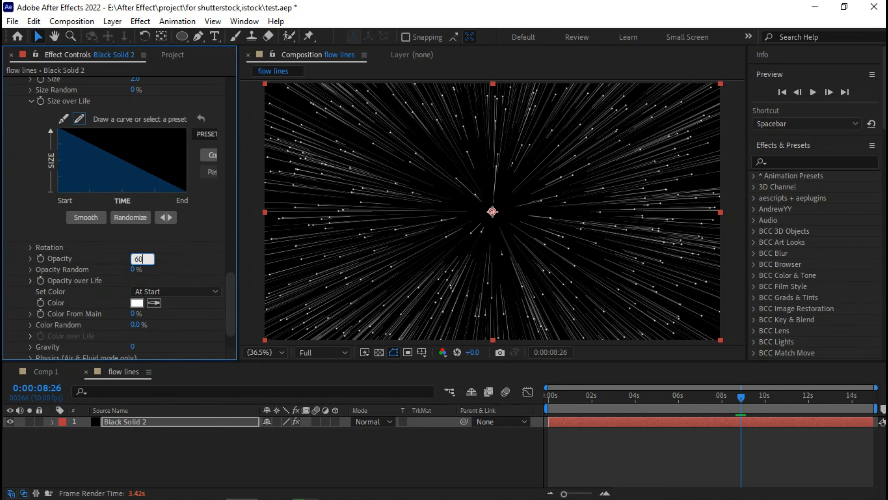
pyautogui.press('Return')
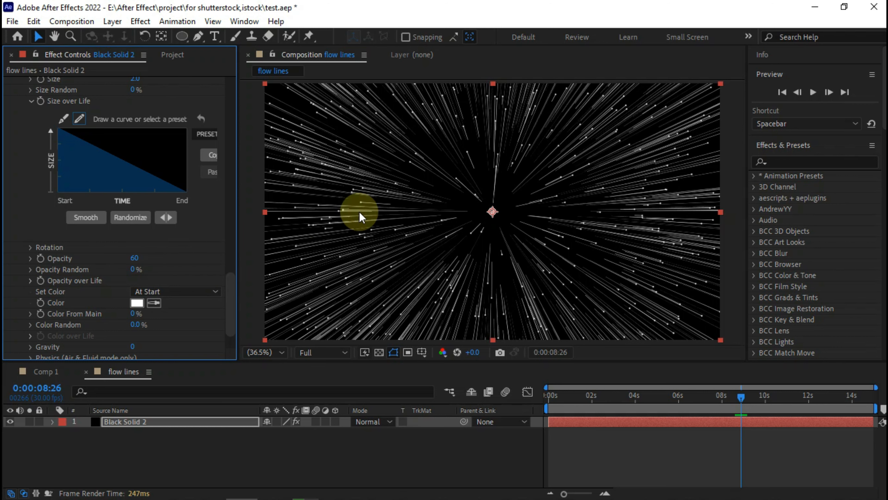
# - Raise the Aux System's Feather to 71
pyautogui.scroll(-2, 47, 283)
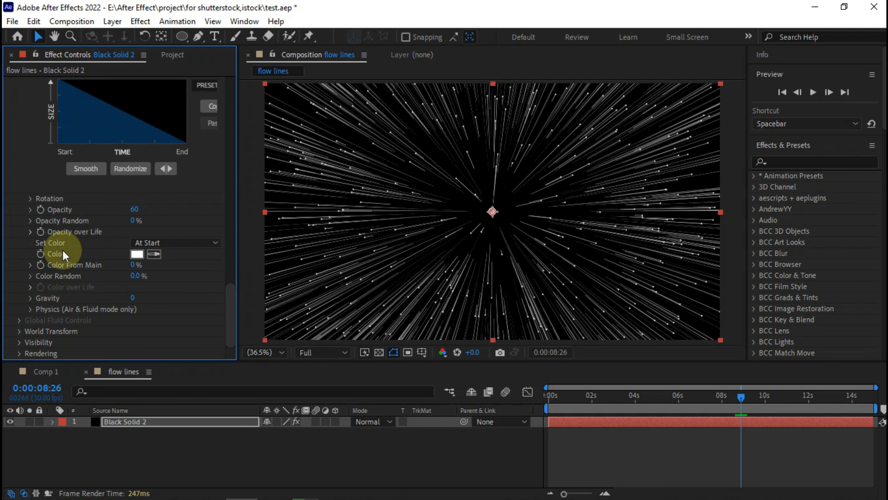
pyautogui.click(187, 244)
pyautogui.click(199, 236)
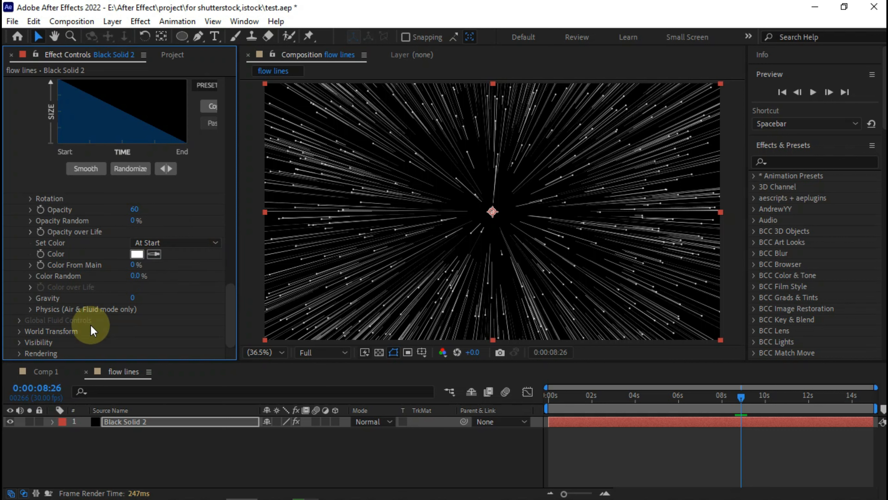
pyautogui.scroll(4, 90, 325)
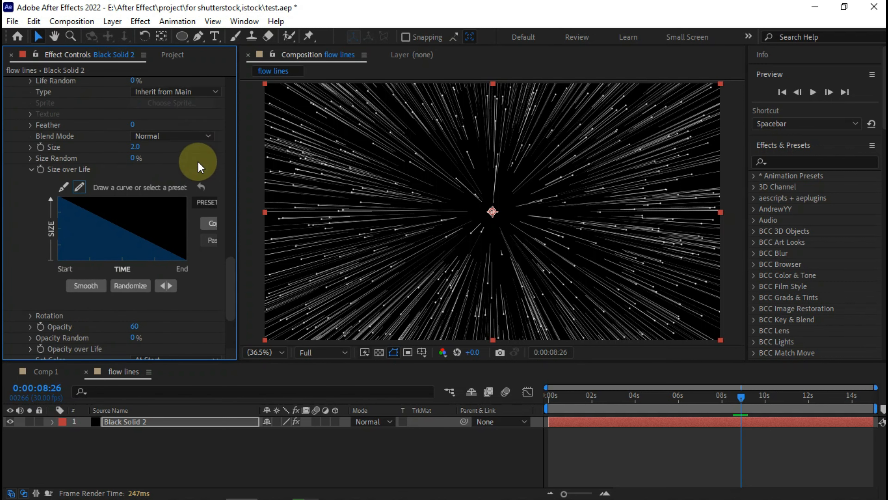
pyautogui.scroll(2, 130, 132)
pyautogui.moveTo(132, 185); pyautogui.dragTo(181, 189)
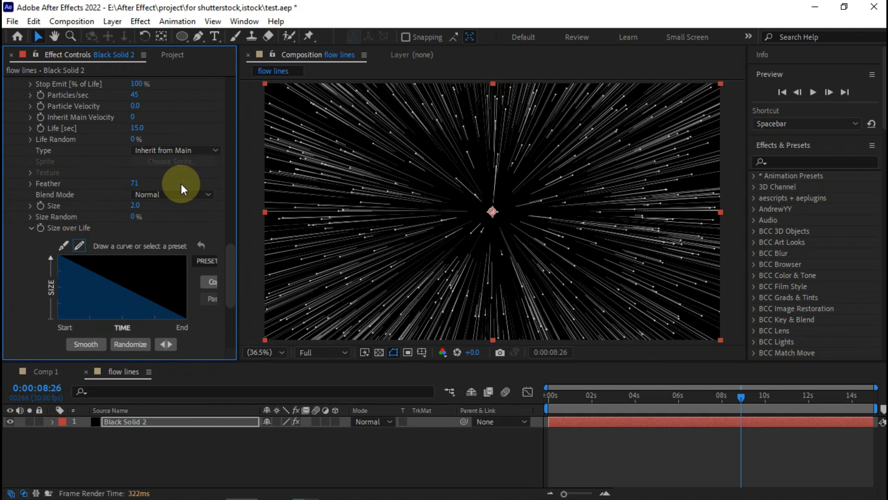
# - Reshape the Aux System's Size over Life curve to start near full size, pass mid-height early and flatten near zero from about the midpoint
pyautogui.scroll(2, 176, 185)
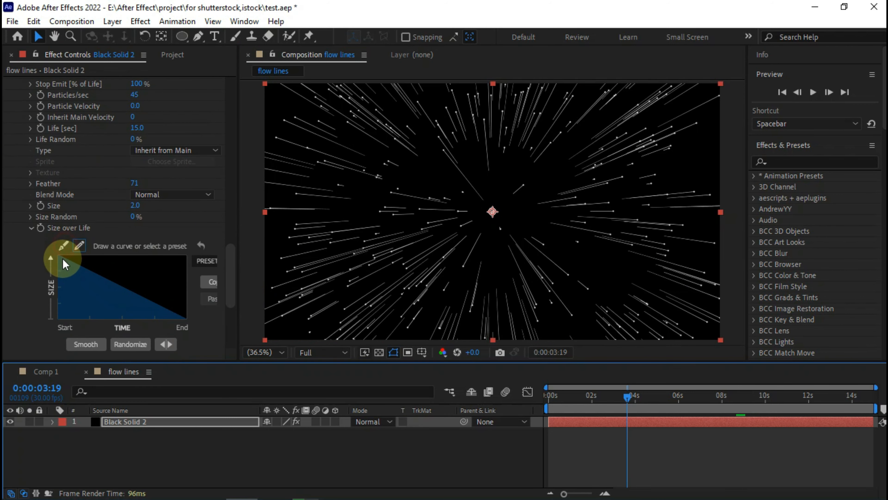
pyautogui.moveTo(57, 256); pyautogui.dragTo(51, 294)
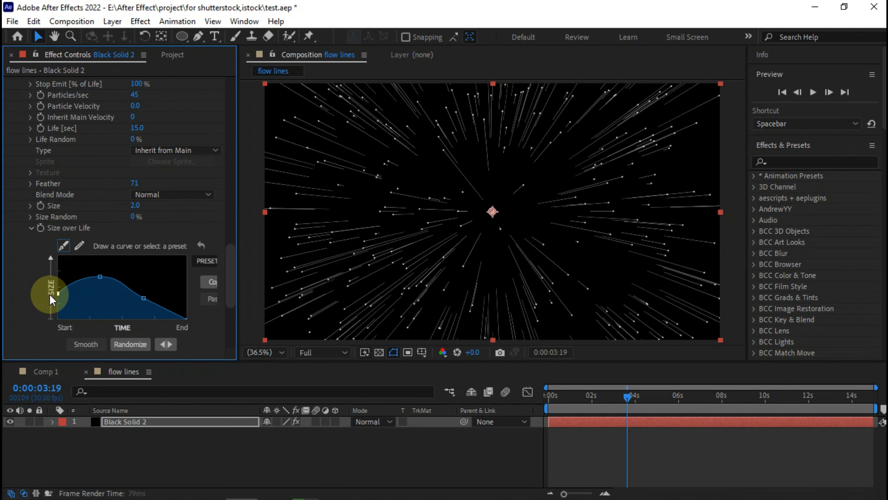
pyautogui.click(57, 290)
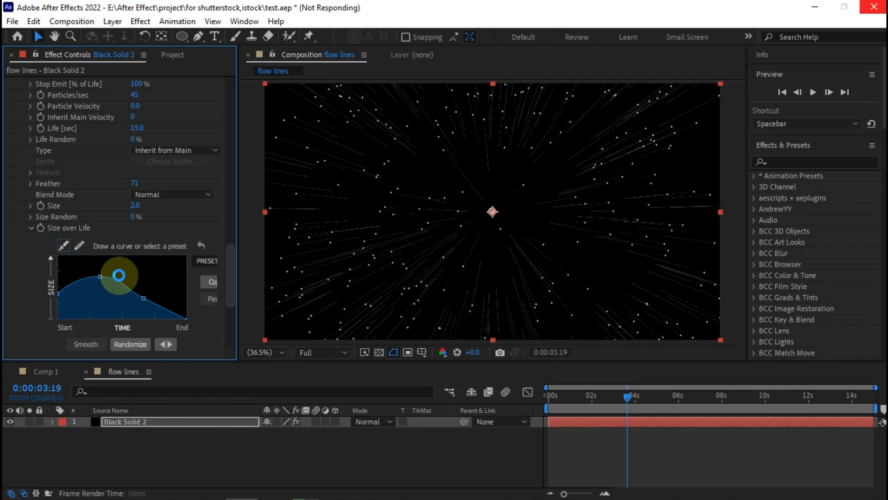
pyautogui.moveTo(61, 294)
pyautogui.mouseDown()
pyautogui.moveTo(58, 263)
pyautogui.moveTo(95, 288)
pyautogui.mouseUp()
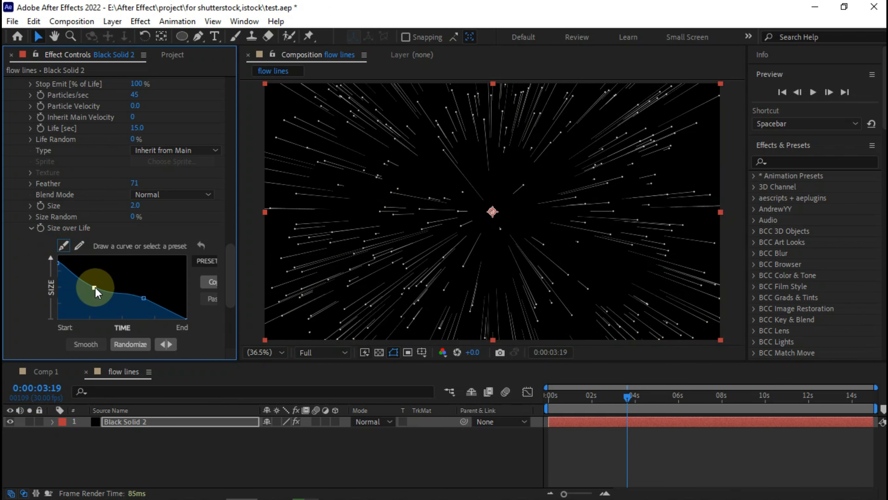
pyautogui.click(141, 298)
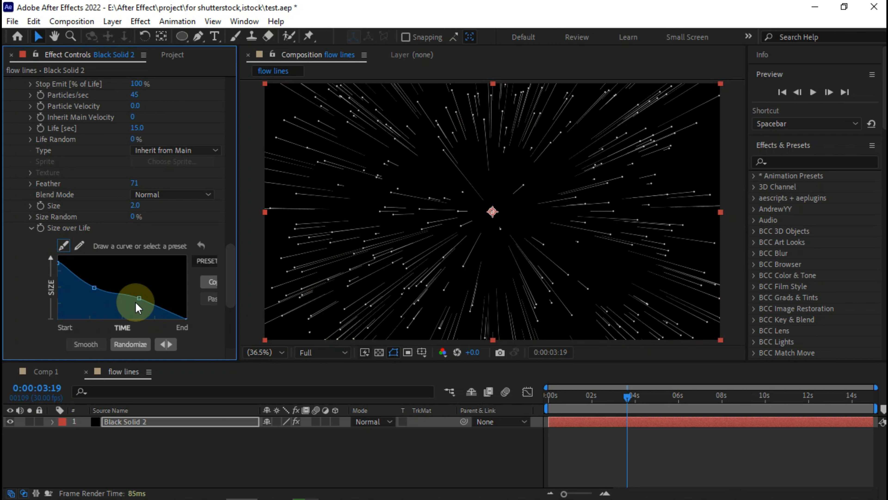
pyautogui.moveTo(139, 301); pyautogui.dragTo(126, 313)
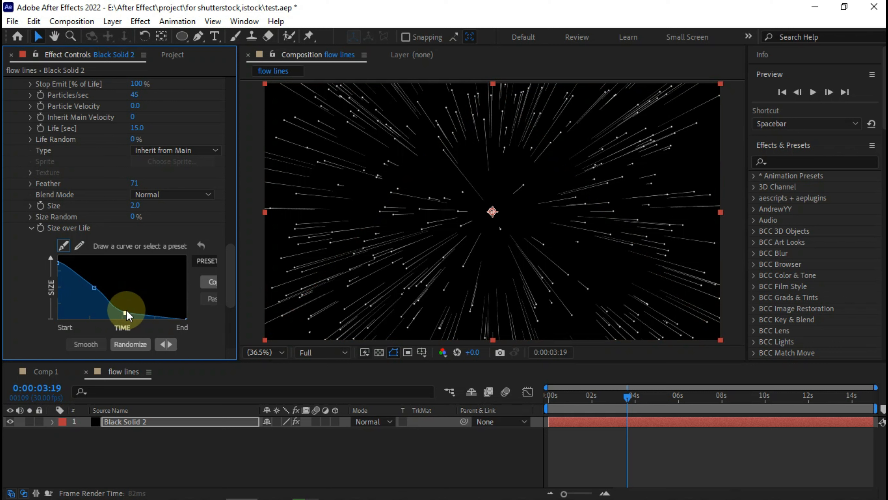
# - Move the current time to 0:00:07:00 and set the Aux System's Particles/sec to 65
pyautogui.click(700, 394)
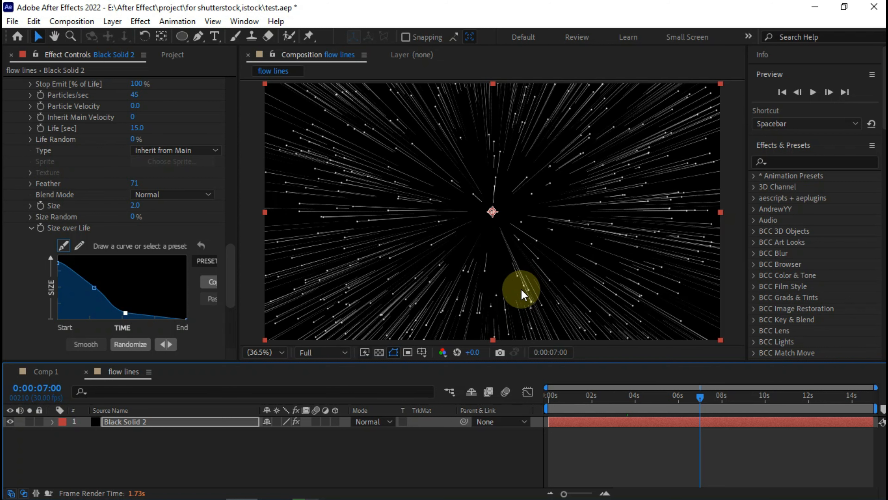
pyautogui.click(136, 96)
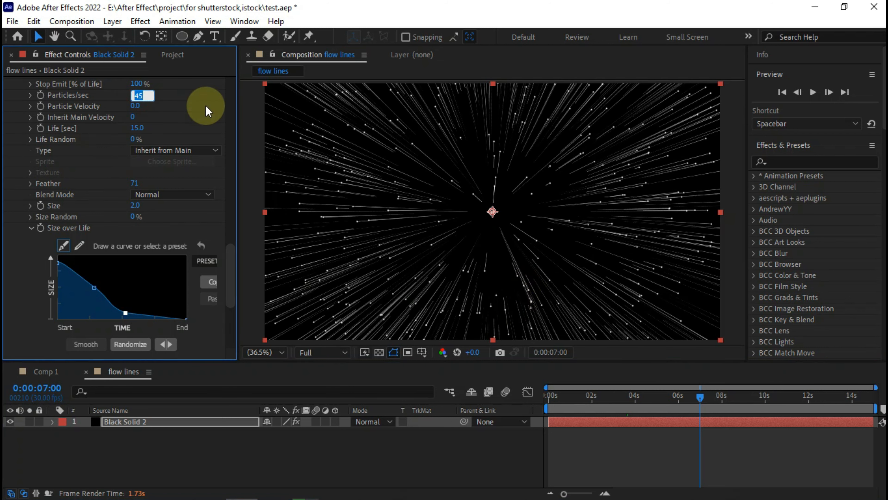
pyautogui.write('65')
pyautogui.press('Return')
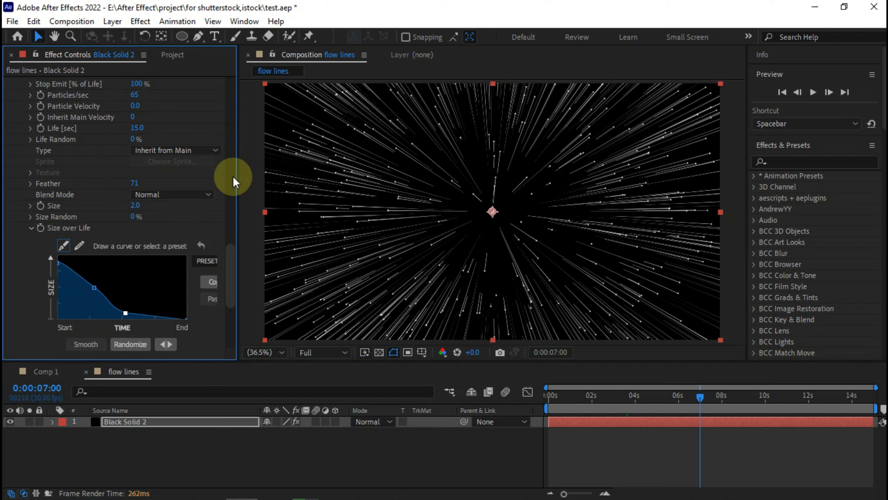
# - Reduce the master emitter's Particles/sec to 50
pyautogui.scroll(15, 221, 248)
pyautogui.click(136, 195)
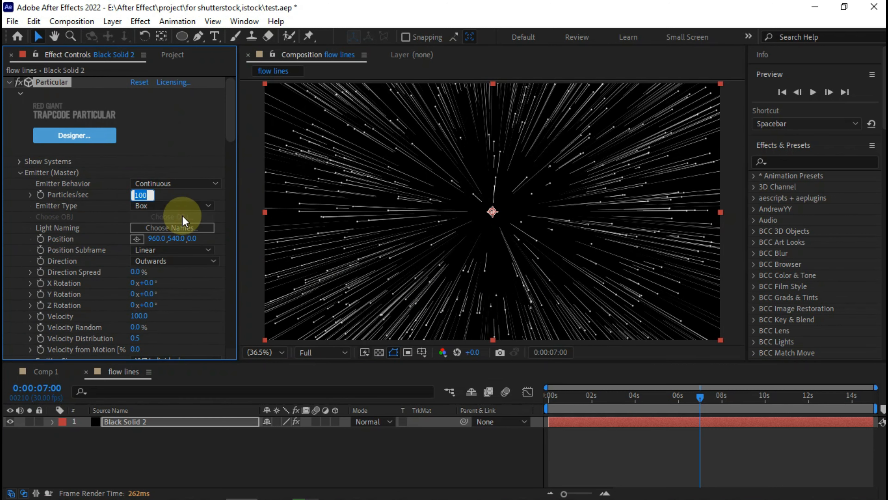
pyautogui.write('50')
pyautogui.press('Return')
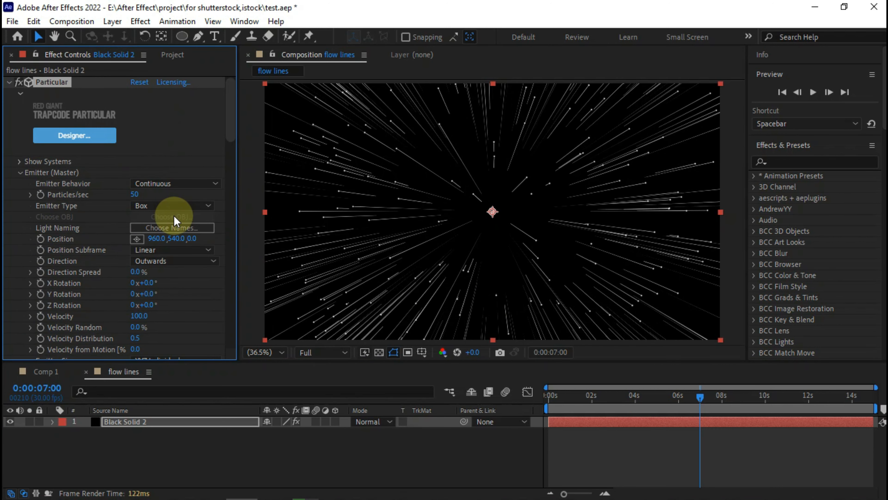
# - Pre-compose the Black Solid 2 layer as Black Solid 2 Comp 1, moving all attributes into the new composition
pyautogui.scroll(-5, 88, 220)
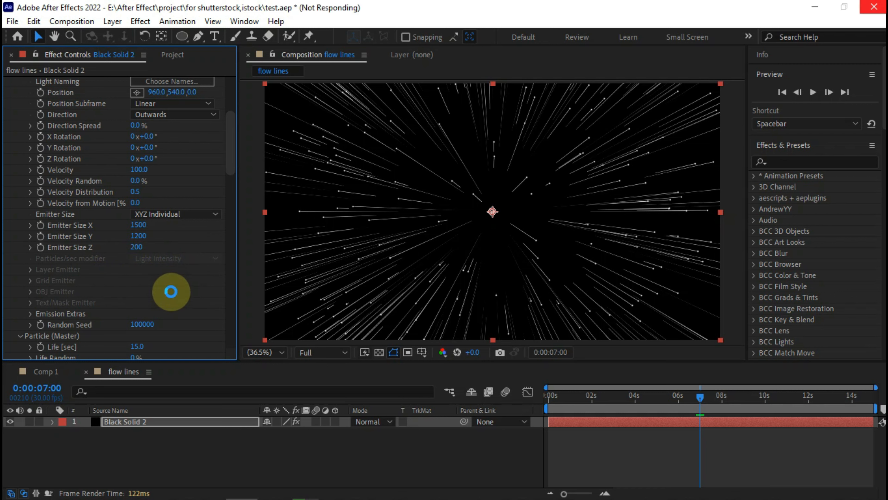
pyautogui.scroll(-5, 171, 291)
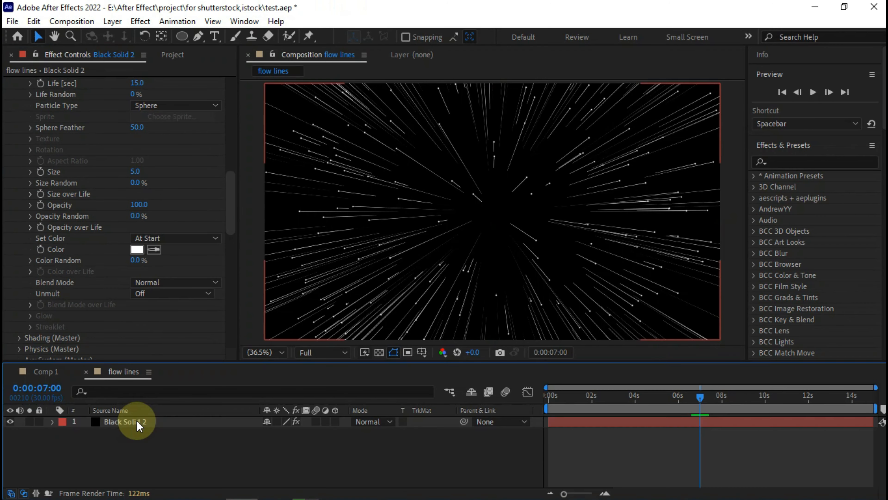
pyautogui.rightClick(137, 421)
pyautogui.click(186, 337)
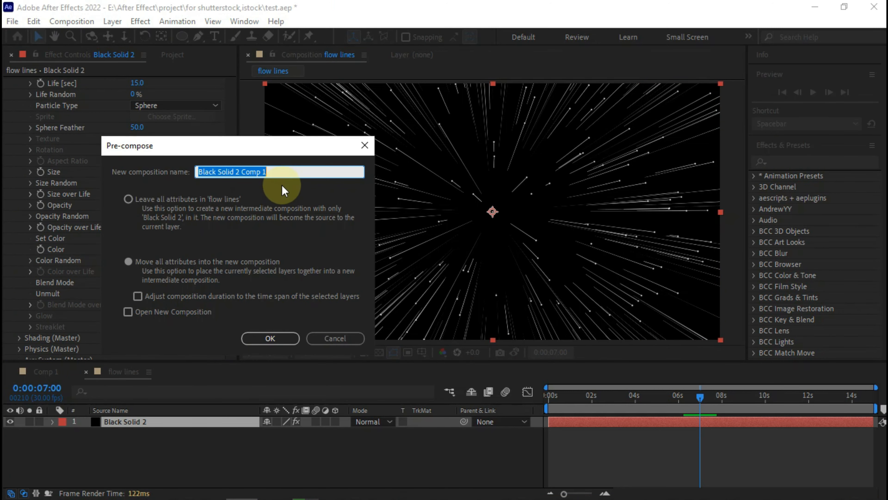
pyautogui.click(271, 339)
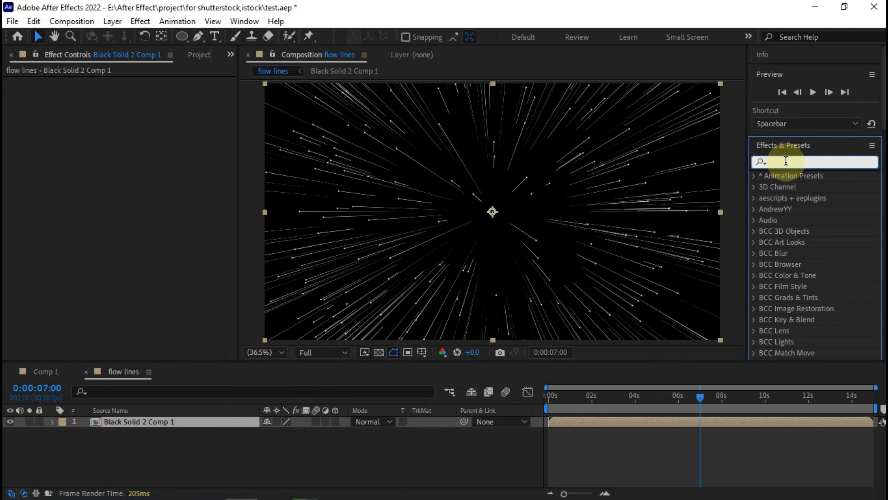
# - Apply the Turbulent Displace effect to the Black Solid 2 Comp 1 layer and scrub towards the start of the timeline
pyautogui.write('turb')
pyautogui.moveTo(814, 208); pyautogui.dragTo(167, 419)
pyautogui.moveTo(591, 398); pyautogui.dragTo(558, 424)
# - Inside Black Solid 2 Comp 1, shift and extend the solid layer so lines fill the frame from 0:00:00:00, and return to flow lines
pyautogui.doubleClick(177, 418)
pyautogui.click(659, 422)
pyautogui.moveTo(773, 421); pyautogui.dragTo(855, 419)
pyautogui.moveTo(608, 419); pyautogui.dragTo(804, 424)
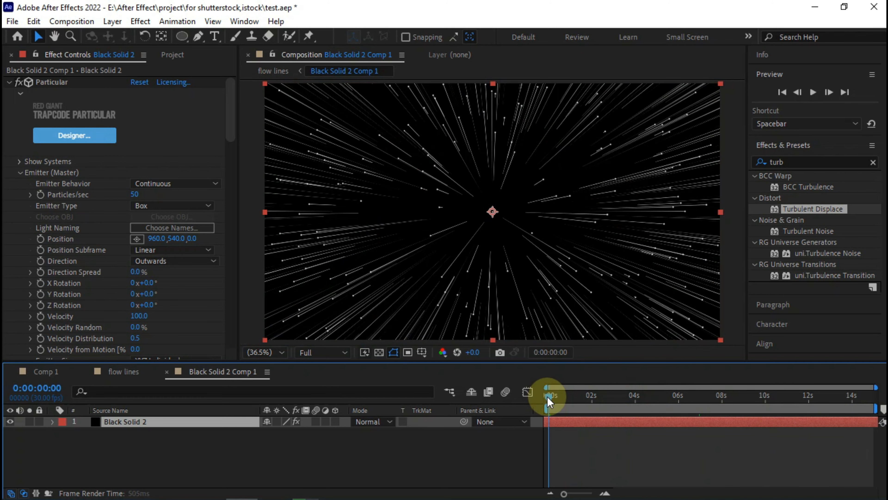
pyautogui.click(154, 382)
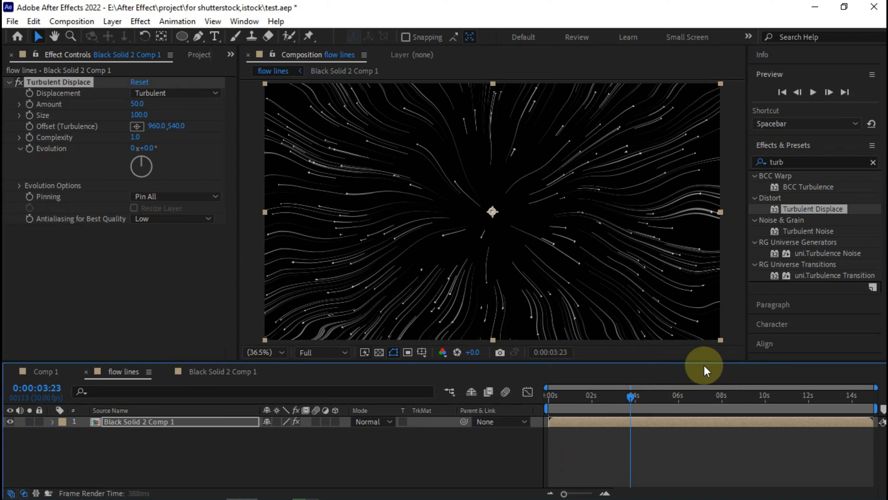
# - Draw a centred circular mask about a quarter of the frame wide on the Black Solid 2 Comp 1 layer and invert it
pyautogui.click(146, 421)
pyautogui.click(181, 36)
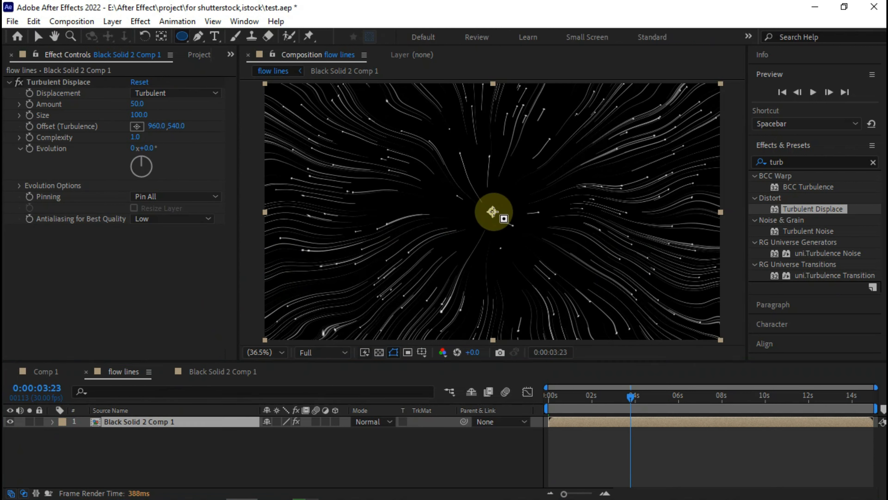
pyautogui.moveTo(493, 212); pyautogui.dragTo(547, 259)
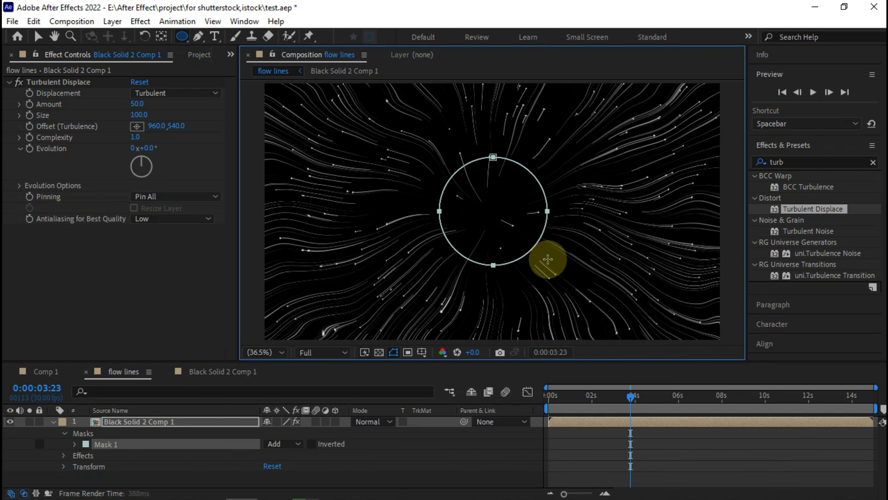
pyautogui.click(312, 444)
pyautogui.click(64, 455)
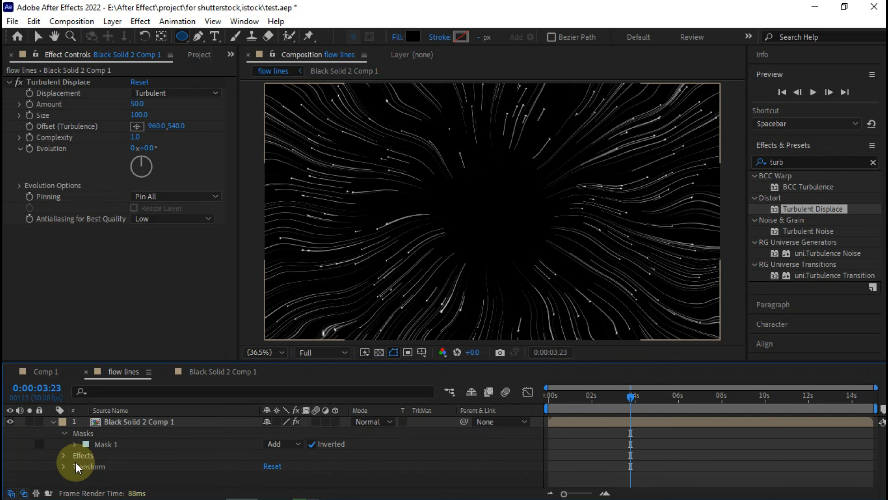
pyautogui.click(77, 465)
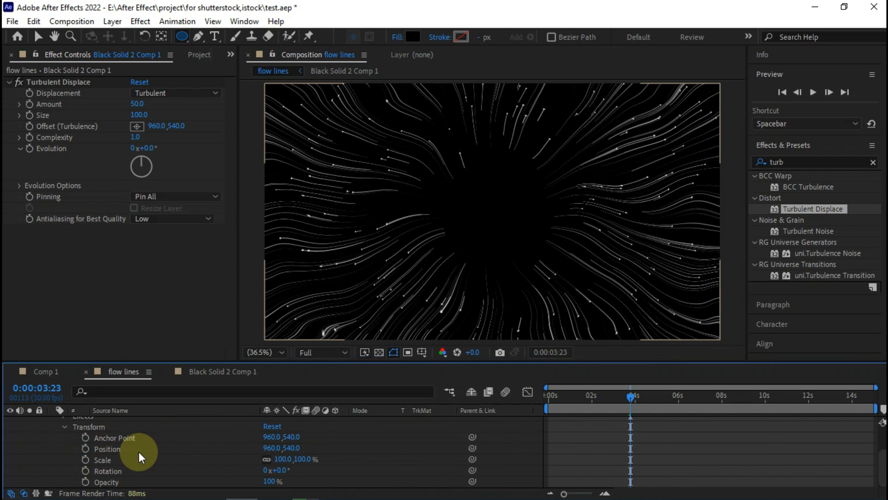
pyautogui.moveTo(280, 460)
pyautogui.mouseDown()
pyautogui.moveTo(284, 468)
pyautogui.moveTo(294, 460)
pyautogui.moveTo(301, 410)
pyautogui.moveTo(272, 462)
pyautogui.moveTo(288, 463)
pyautogui.mouseUp()
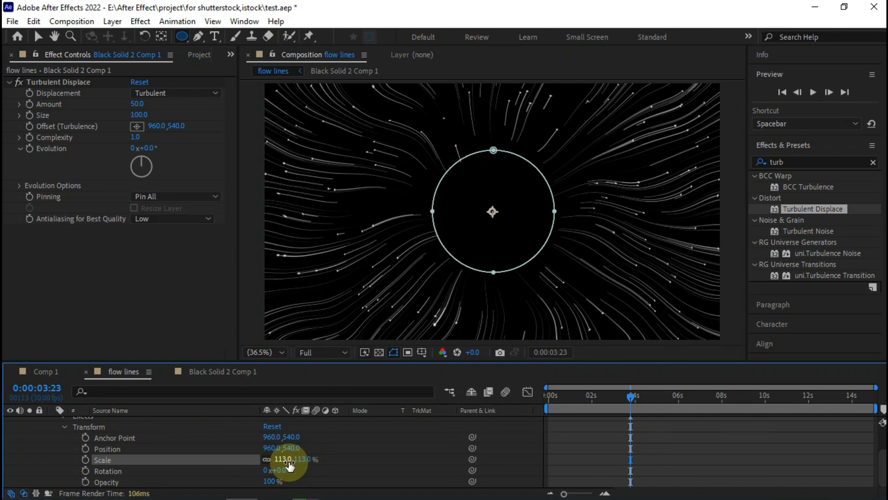
pyautogui.hotkey('ctrl', 'z')
# - Set Mask 1's feather on the Black Solid 2 Comp 1 layer to 161 pixels, and collapse the layer's properties
pyautogui.scroll(2, 210, 451)
pyautogui.click(101, 444)
pyautogui.click(74, 444)
pyautogui.scroll(-2, 220, 480)
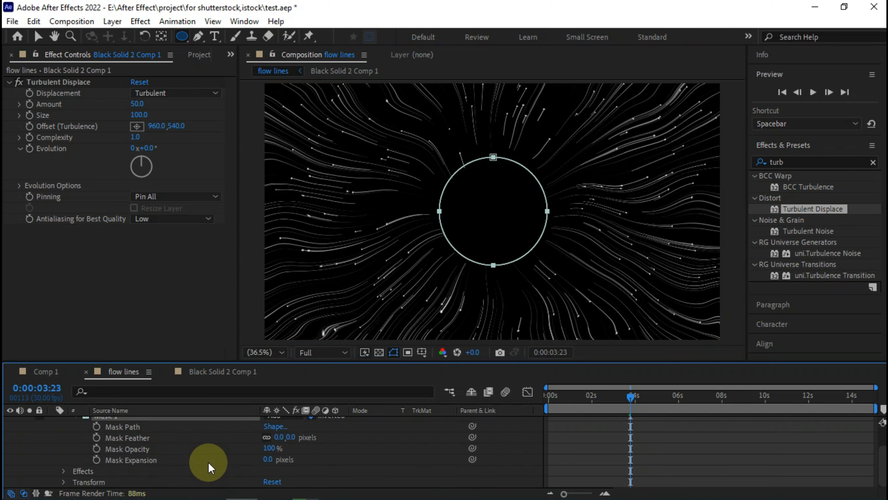
pyautogui.moveTo(282, 437); pyautogui.dragTo(387, 437)
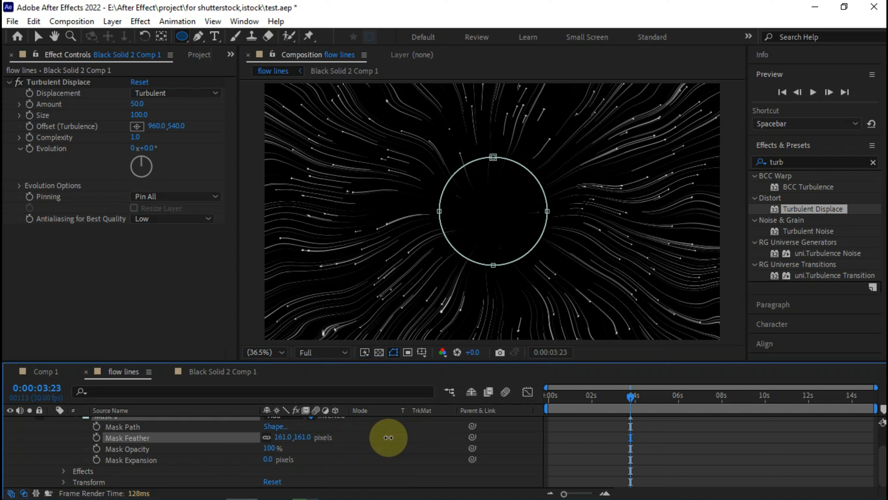
pyautogui.scroll(2, 105, 465)
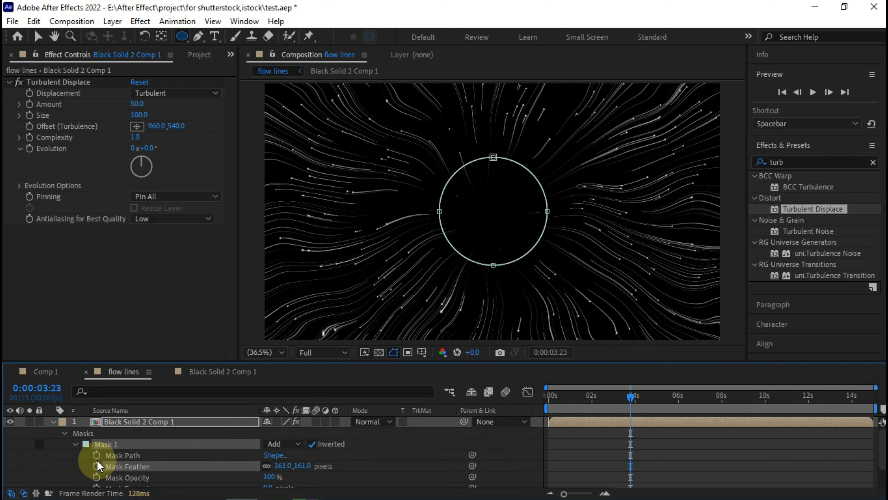
pyautogui.click(75, 444)
pyautogui.click(64, 434)
pyautogui.click(52, 422)
pyautogui.click(90, 462)
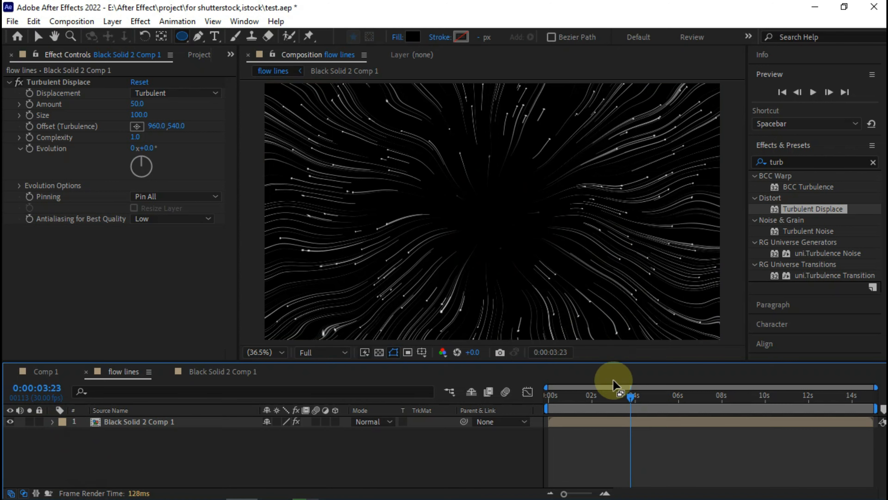
# - At 0:00:09:13, set Particular's Aux System Set Color to Random from Gradient on the solid inside Black Solid 2 Comp 1
pyautogui.click(595, 402)
pyautogui.click(753, 400)
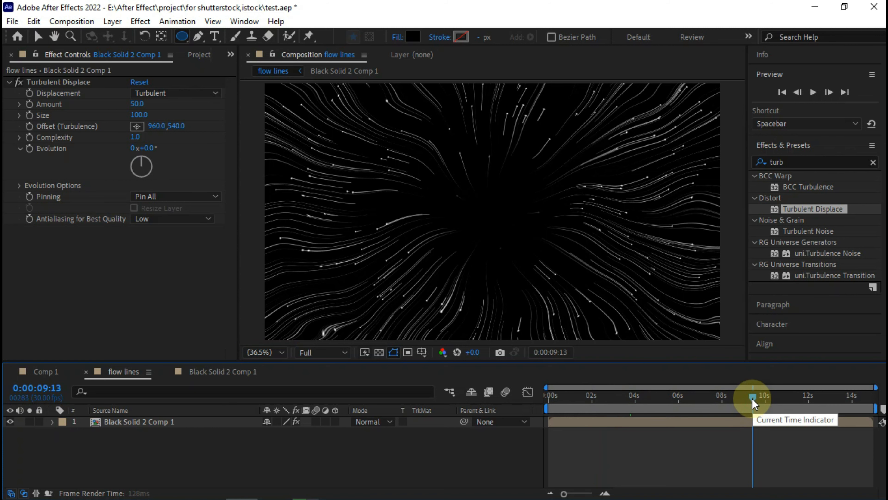
pyautogui.click(199, 372)
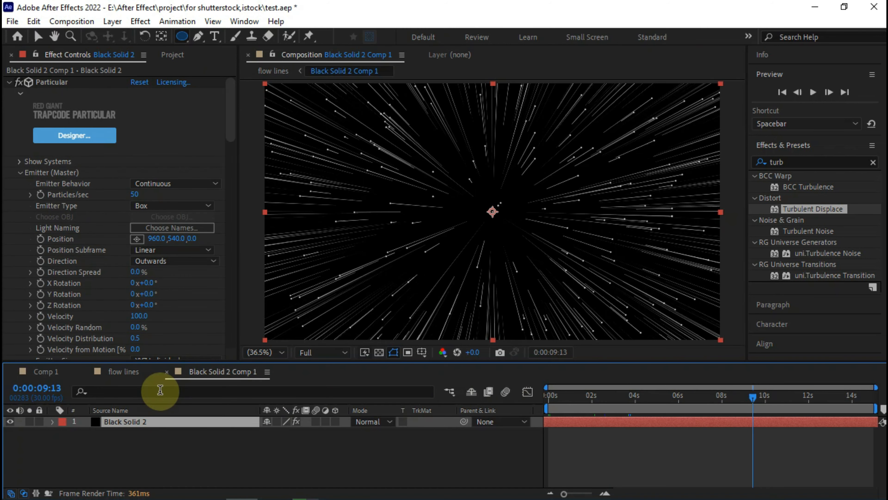
pyautogui.scroll(-20, 103, 261)
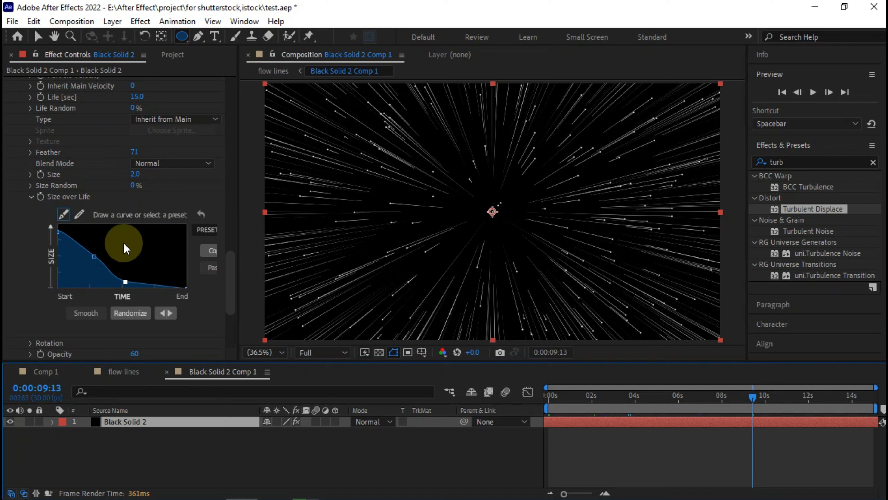
pyautogui.scroll(-5, 124, 243)
pyautogui.click(168, 271)
pyautogui.click(174, 322)
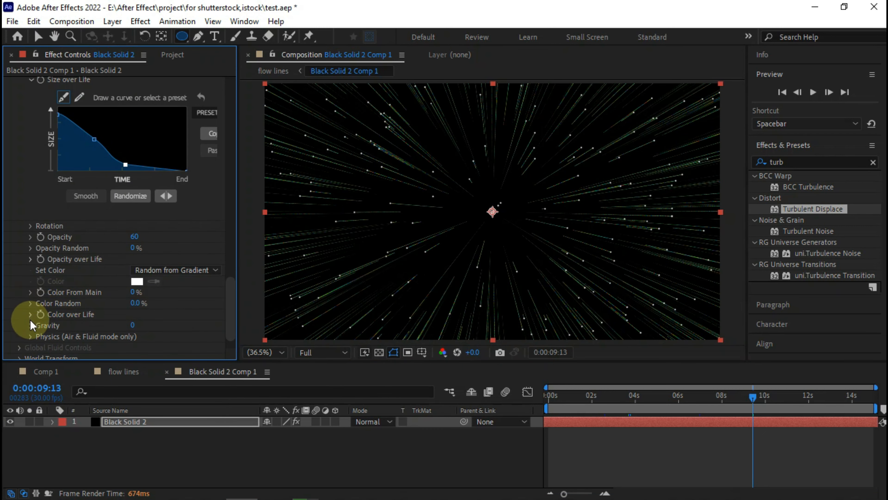
# - Remove the red, yellow and green stops from the Aux System's Color over Life ramp so it runs from cyan to blue
pyautogui.scroll(-1, 32, 318)
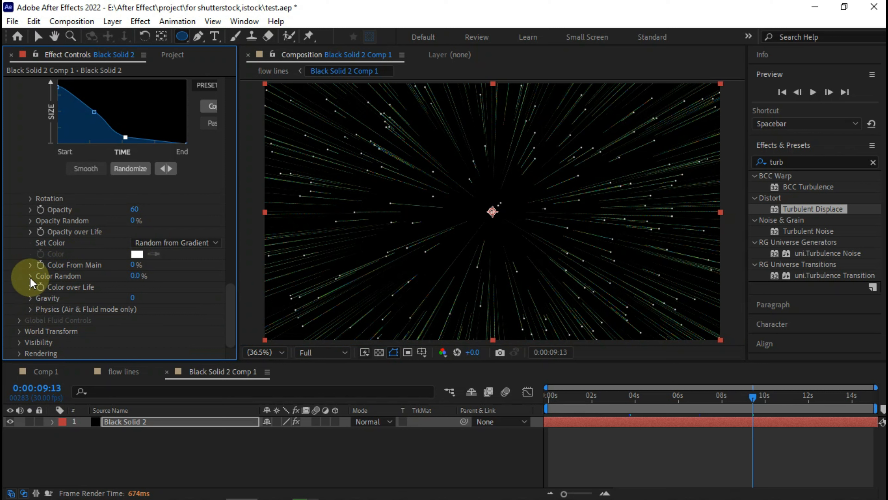
pyautogui.click(30, 287)
pyautogui.scroll(-2, 31, 288)
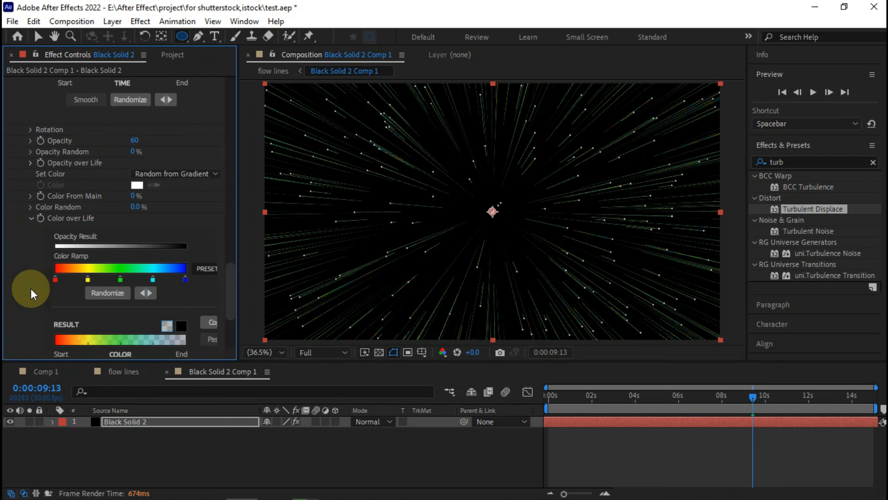
pyautogui.moveTo(88, 279); pyautogui.dragTo(36, 282)
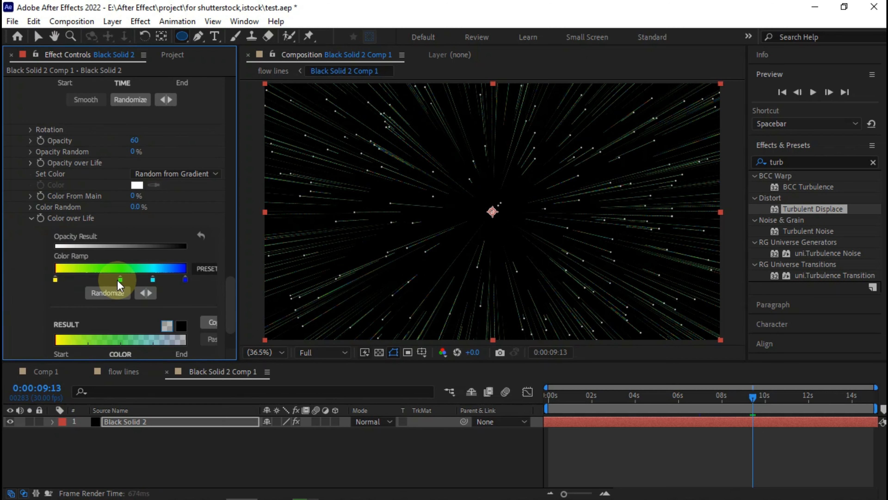
pyautogui.click(153, 279)
pyautogui.moveTo(153, 279); pyautogui.dragTo(29, 278)
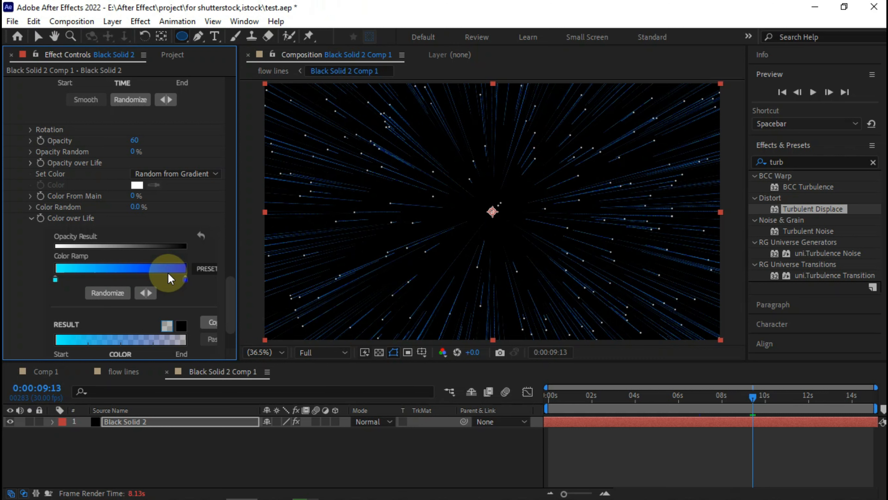
# - Recolour the blue end stop of the Aux System's Color Ramp to magenta-purple
pyautogui.doubleClick(185, 279)
pyautogui.click(226, 223)
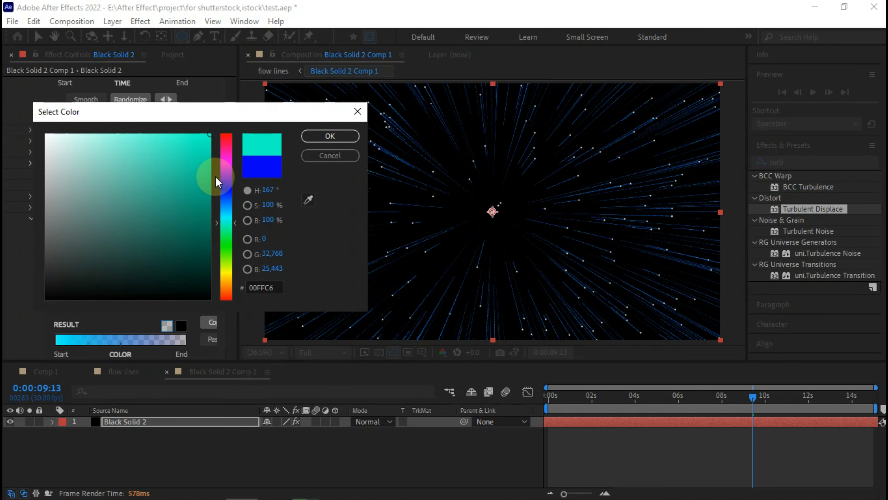
pyautogui.click(227, 166)
pyautogui.click(305, 140)
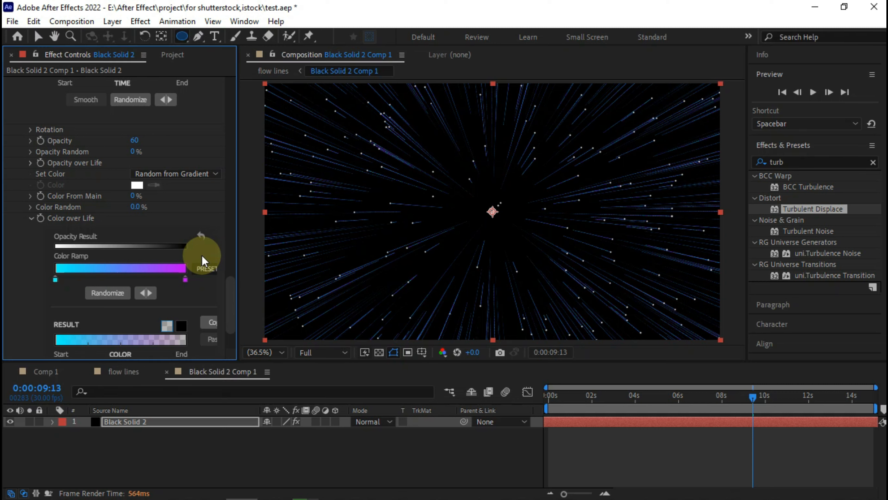
# - Recolour the Color Ramp's cyan start stop to yellow and add another yellow stop about two-thirds of the way along the ramp
pyautogui.doubleClick(55, 279)
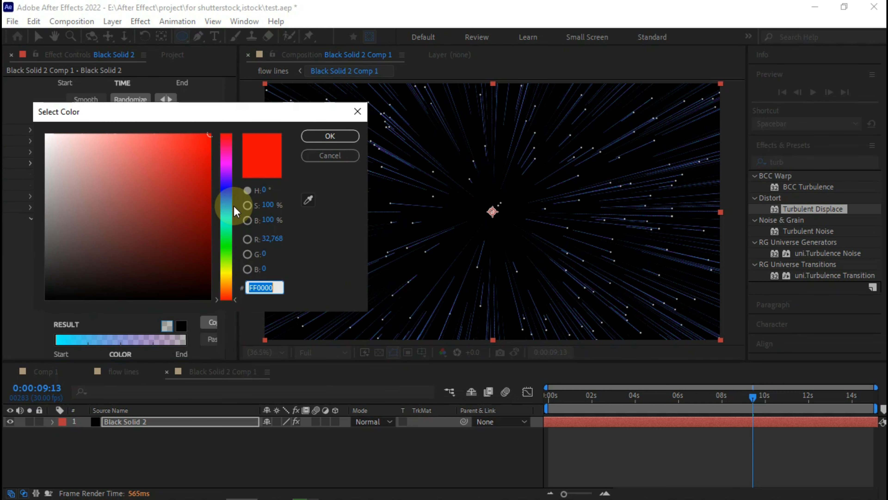
pyautogui.click(224, 270)
pyautogui.press('Escape')
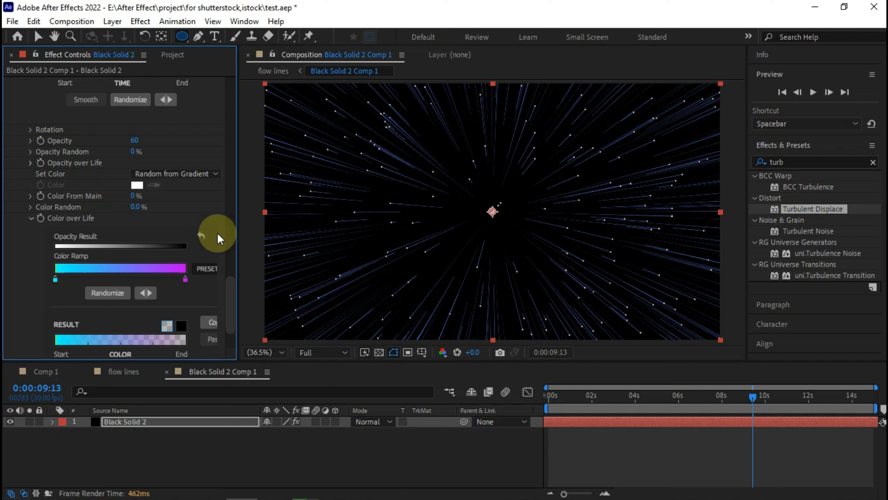
pyautogui.click(61, 279)
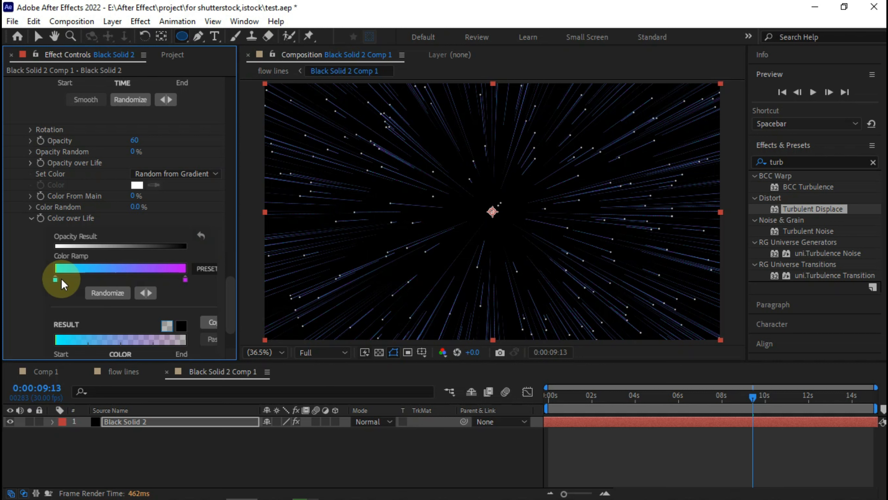
pyautogui.moveTo(63, 281); pyautogui.dragTo(54, 280)
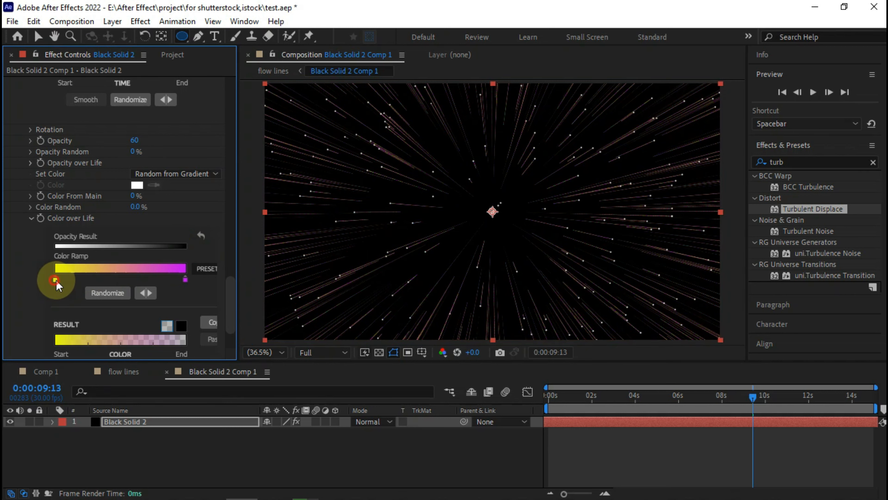
pyautogui.click(93, 279)
pyautogui.moveTo(93, 282); pyautogui.dragTo(139, 281)
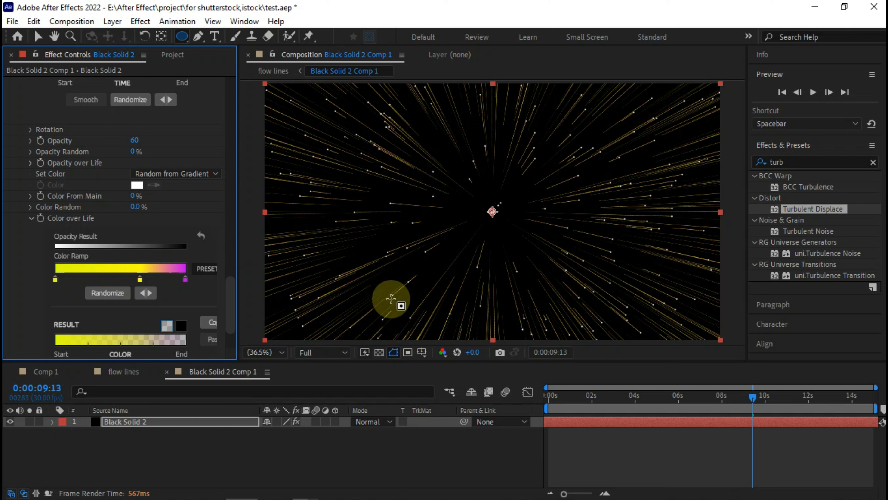
# - Return to the flow lines composition and apply the Deep Glow effect to the Black Solid 2 Comp 1 layer
pyautogui.click(146, 423)
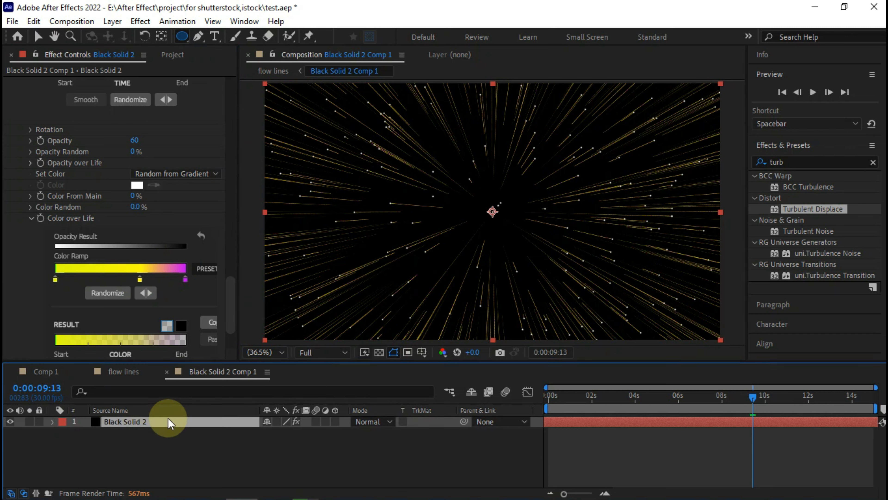
pyautogui.click(50, 424)
pyautogui.click(125, 372)
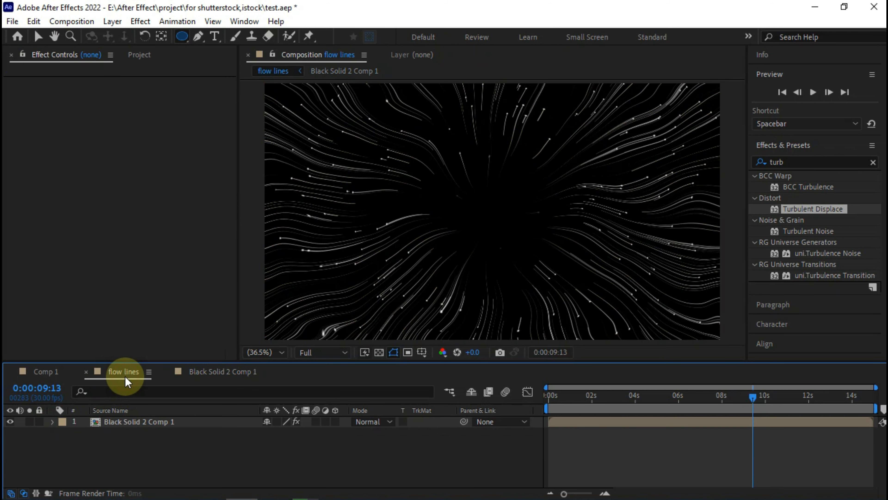
pyautogui.click(212, 371)
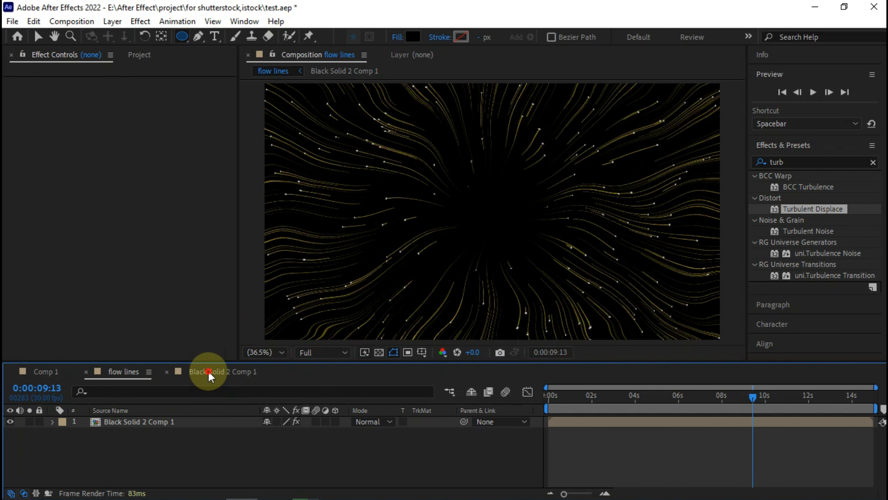
pyautogui.click(142, 370)
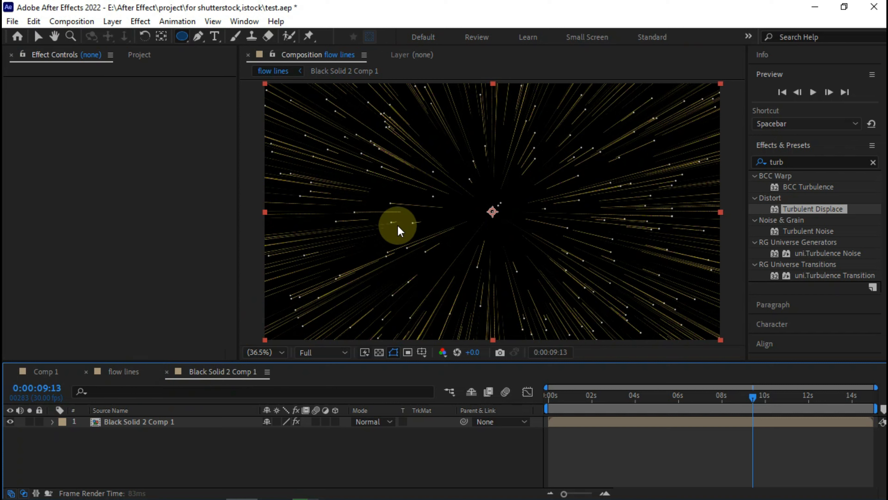
pyautogui.click(140, 370)
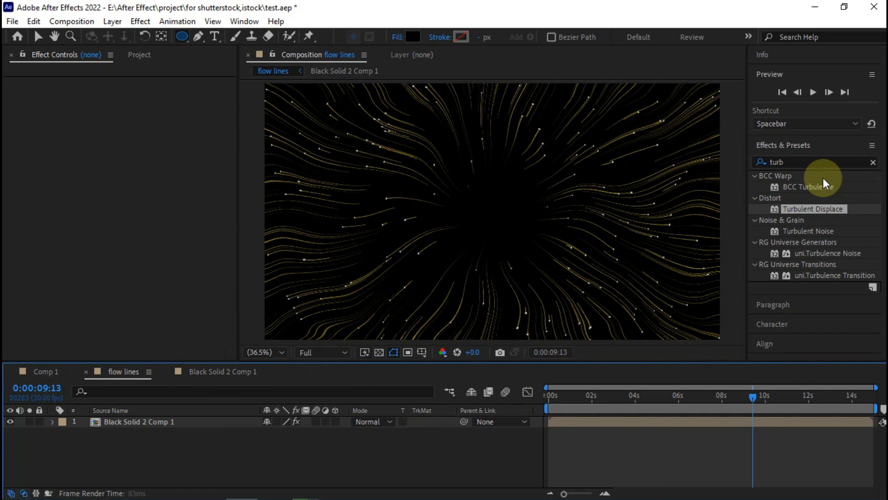
pyautogui.click(791, 162)
pyautogui.write('deep')
pyautogui.moveTo(796, 232); pyautogui.dragTo(119, 420)
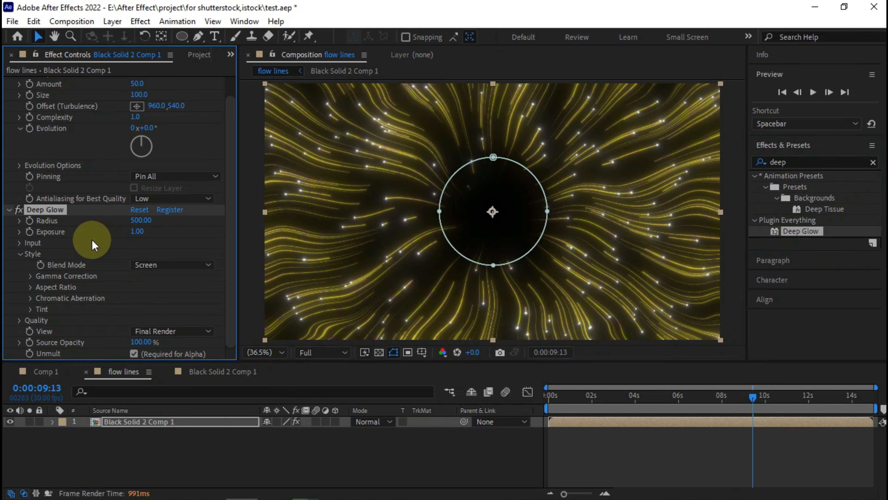
# - Set Deep Glow's Radius to 200, its Exposure to 0.2 and its Blend Mode to Add
pyautogui.click(138, 221)
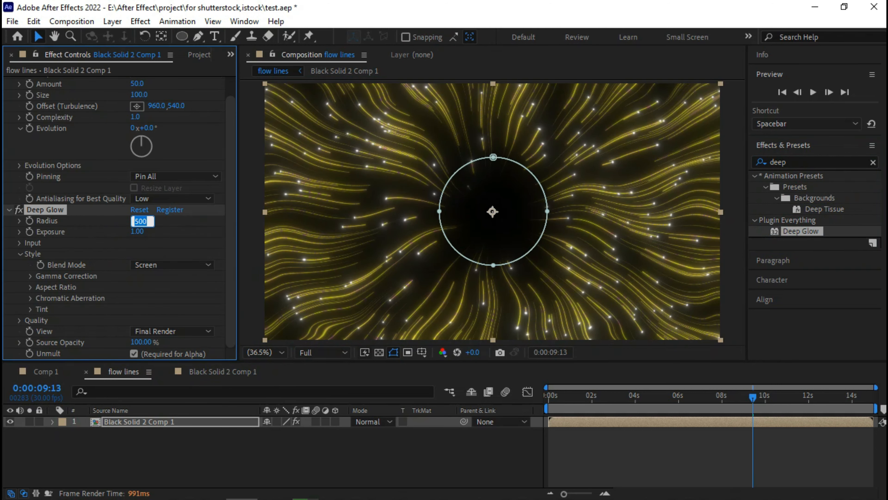
pyautogui.write('200')
pyautogui.press('Tab')
pyautogui.write('0.2')
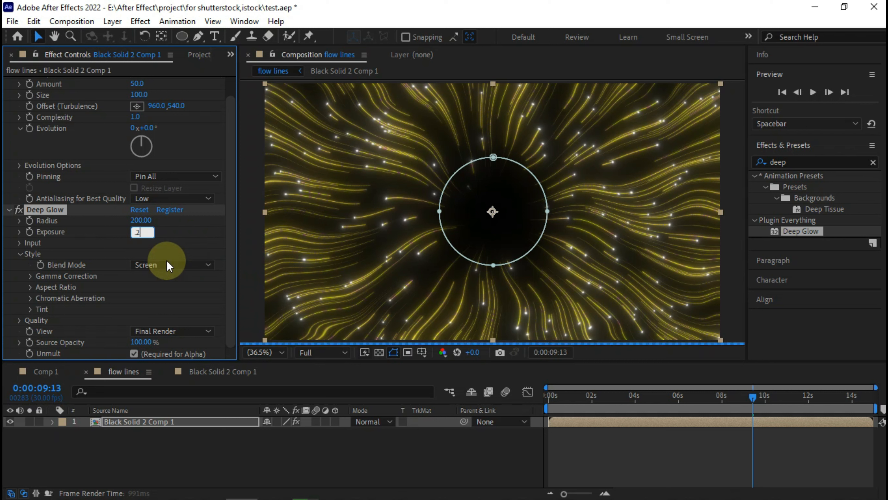
pyautogui.press('Return')
pyautogui.click(175, 264)
pyautogui.click(170, 292)
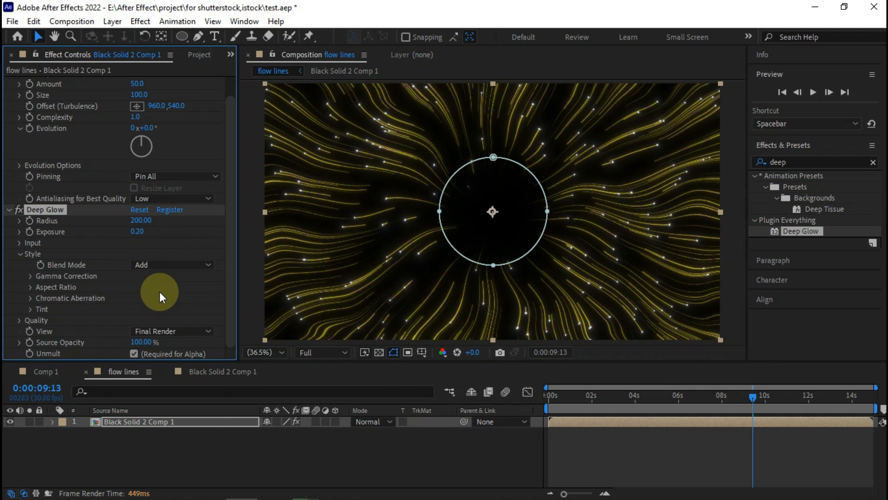
# - Set Deep Glow's input Threshold to 80% and Threshold Smooth to 65%, and inspect the glow up close with the layer deselected
pyautogui.click(30, 276)
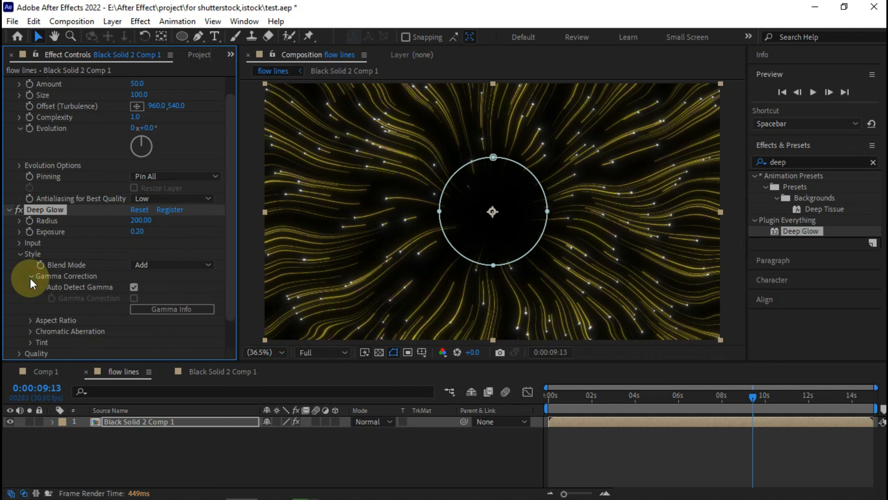
pyautogui.click(30, 277)
pyautogui.click(20, 243)
pyautogui.click(137, 253)
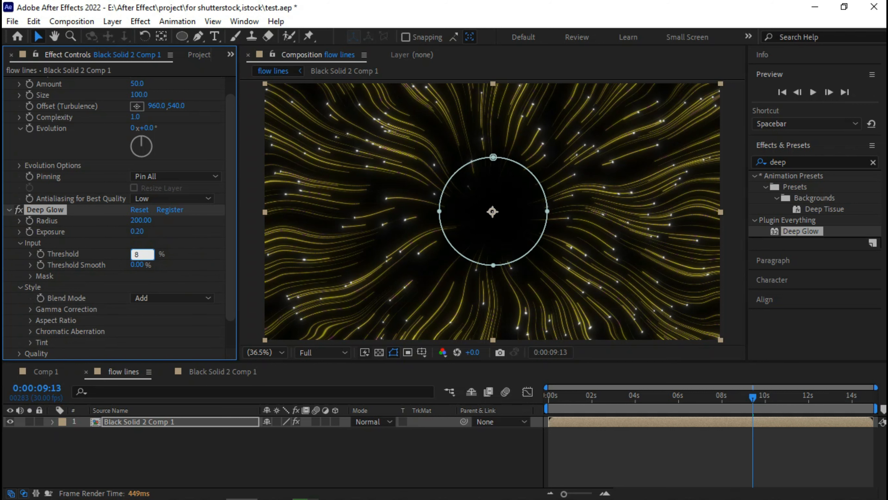
pyautogui.press('Return')
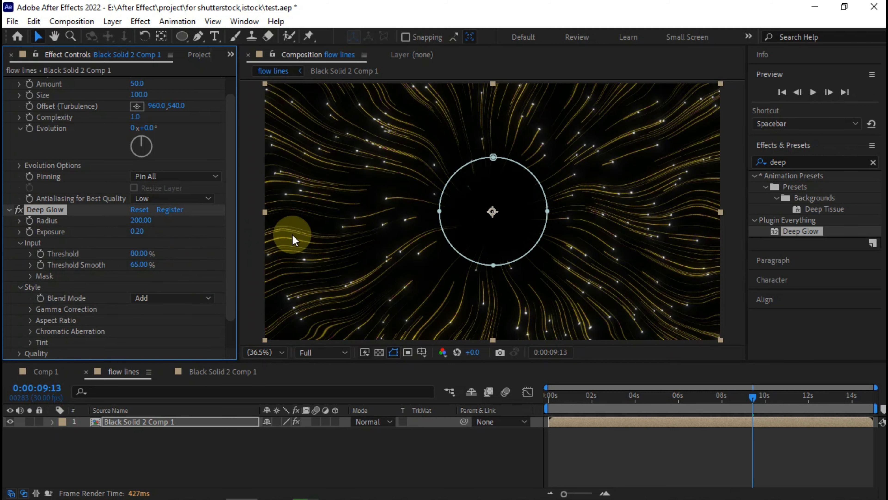
pyautogui.scroll(2, 515, 284)
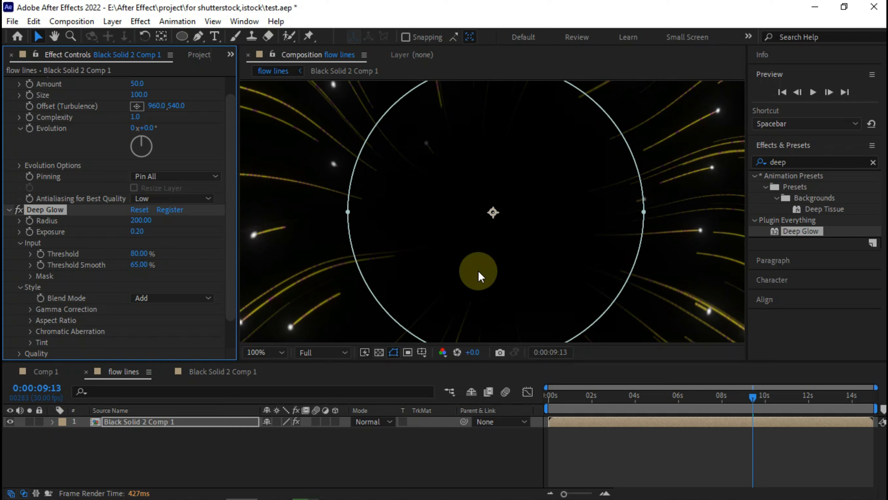
pyautogui.scroll(-2, 478, 271)
pyautogui.click(363, 454)
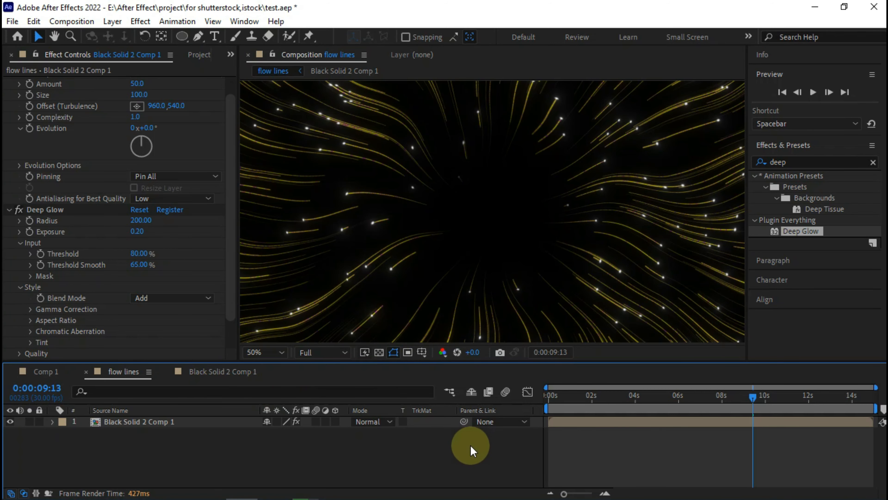
# - Create a black 1920 × 1080 solid named bg and place it beneath the Black Solid 2 Comp 1 layer
pyautogui.rightClick(345, 447)
pyautogui.moveTo(456, 288)
pyautogui.click(525, 323)
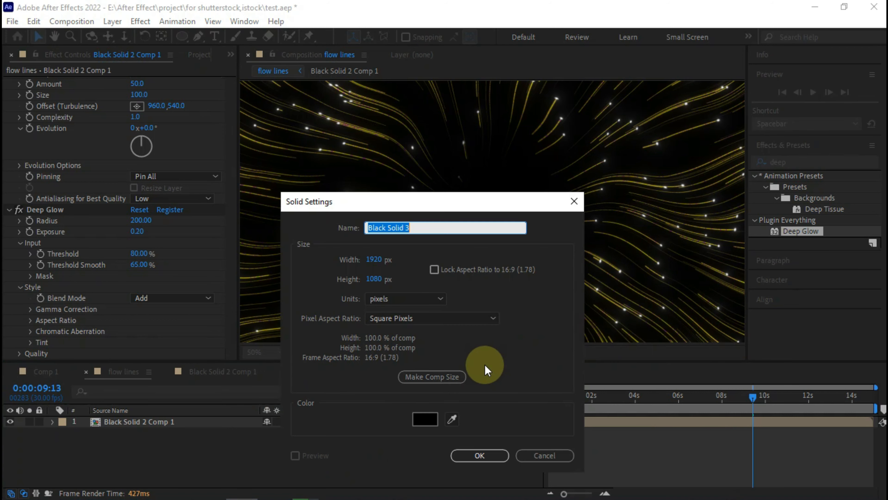
pyautogui.write('bg')
pyautogui.click(479, 455)
pyautogui.moveTo(144, 422); pyautogui.dragTo(140, 444)
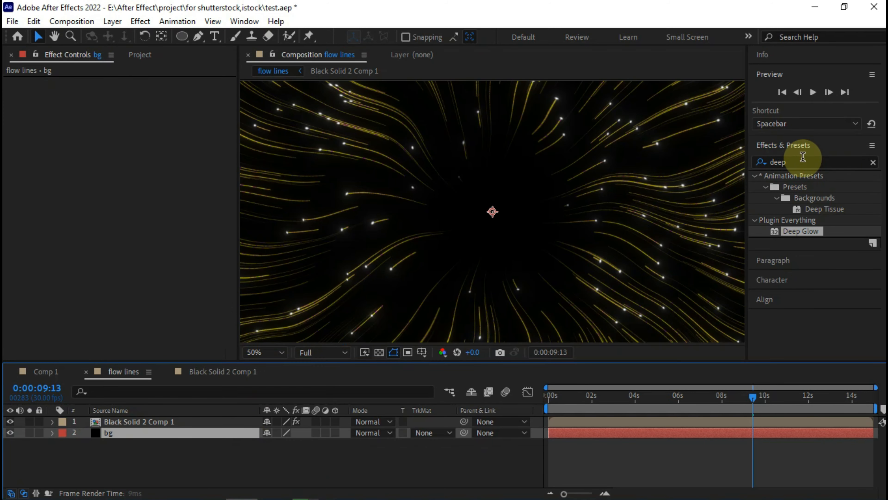
# - Find the S_GradientMulti effect and apply it to the bg layer
pyautogui.click(788, 161)
pyautogui.write('s_gra')
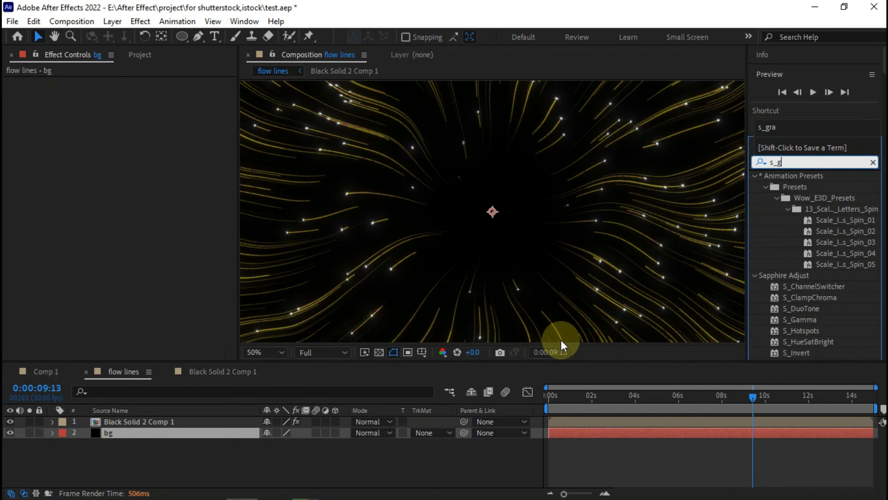
pyautogui.moveTo(802, 224); pyautogui.dragTo(138, 440)
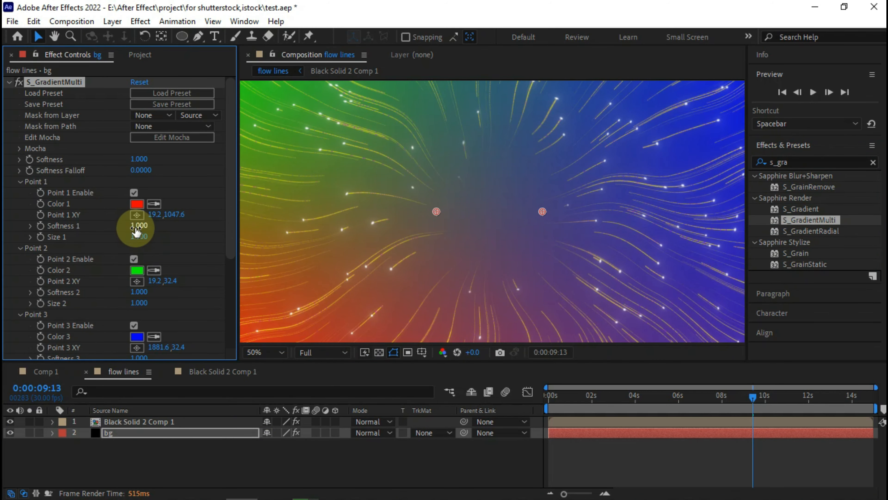
# - Change S_GradientMulti's Color 1 from red to a very dark blue
pyautogui.click(136, 204)
pyautogui.click(226, 197)
pyautogui.moveTo(201, 247); pyautogui.dragTo(205, 280)
pyautogui.click(326, 136)
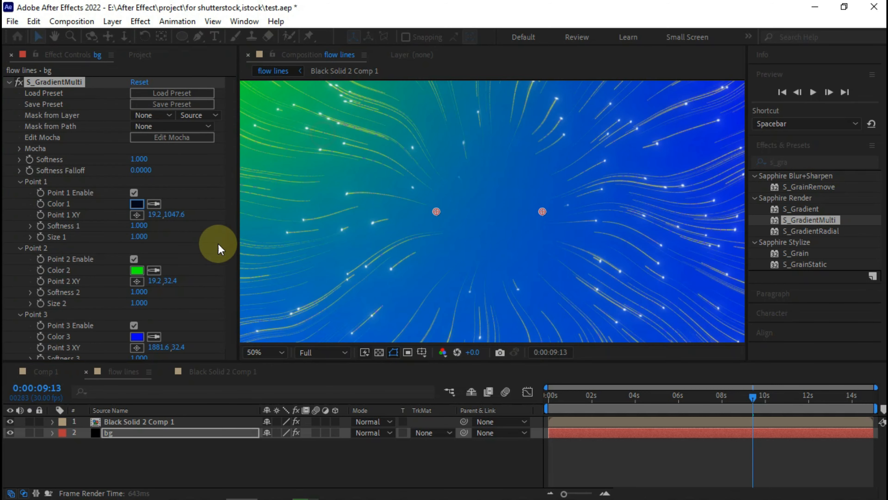
# - Change S_GradientMulti's Color 2 to the very dark purple 140217
pyautogui.click(136, 269)
pyautogui.moveTo(197, 266); pyautogui.dragTo(207, 287)
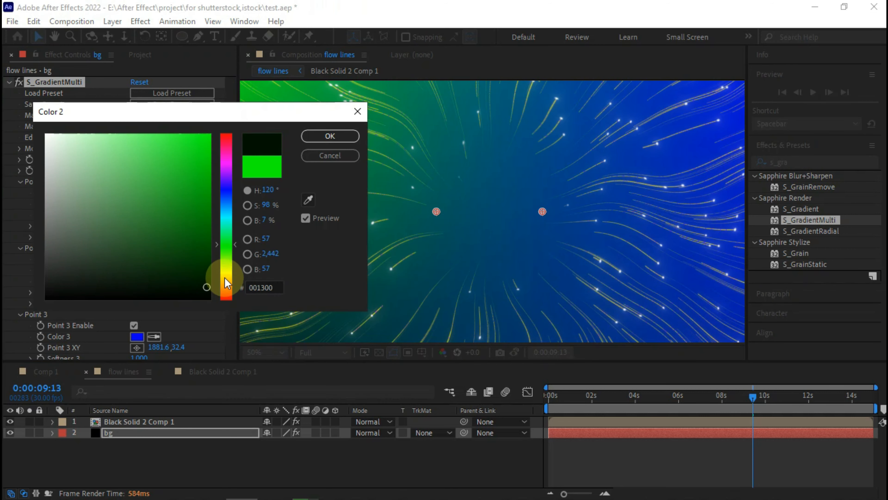
pyautogui.click(229, 164)
pyautogui.click(198, 286)
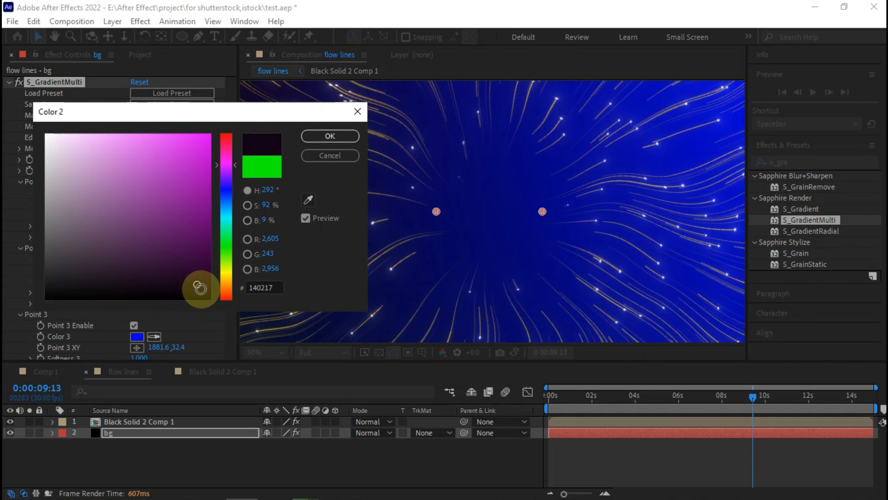
pyautogui.click(330, 135)
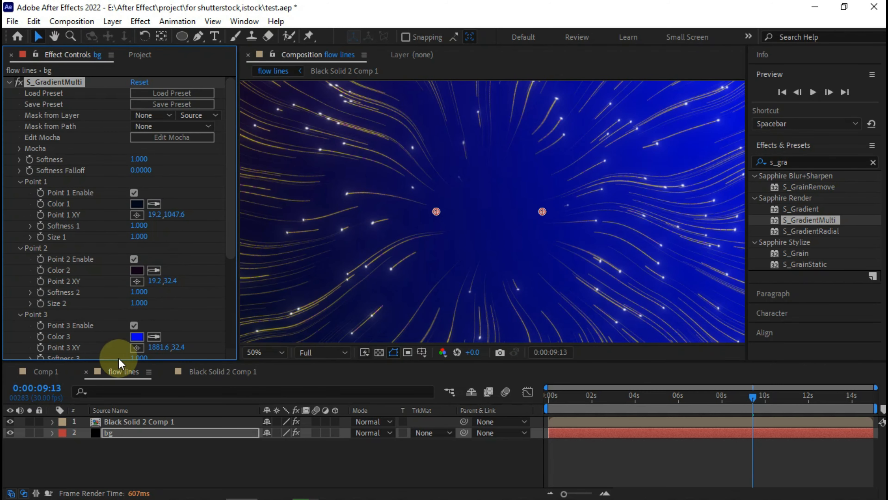
# - Darken S_GradientMulti's Color 3 to the deep navy 02021D
pyautogui.click(137, 337)
pyautogui.click(200, 280)
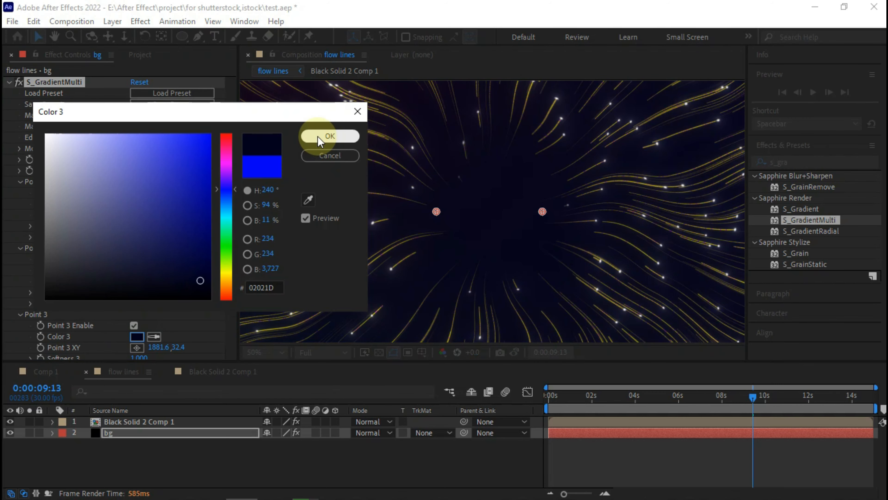
pyautogui.click(324, 140)
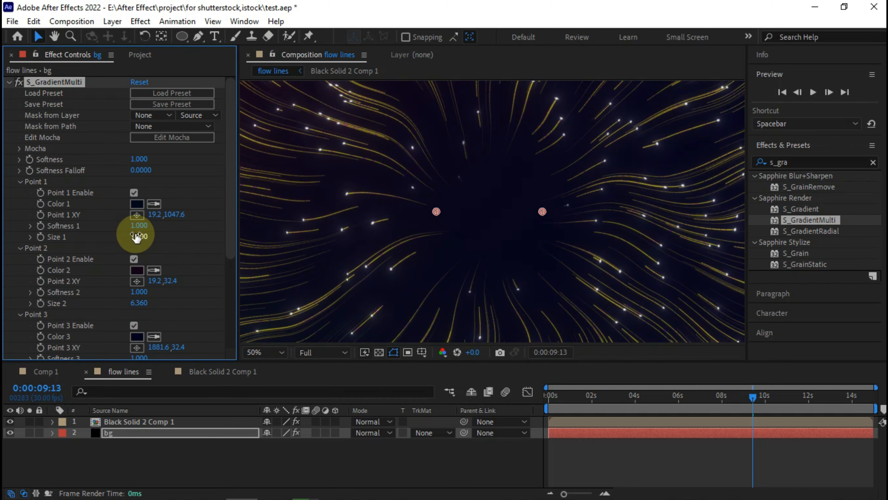
# - Set the gradient's Size 1 to about 3.01, Size 2 to 6.36 and Size 3 to 3.53, and its overall Softness to 12
pyautogui.moveTo(134, 235); pyautogui.dragTo(277, 246)
pyautogui.moveTo(139, 303); pyautogui.dragTo(277, 279)
pyautogui.scroll(-3, 187, 297)
pyautogui.scroll(3, 137, 160)
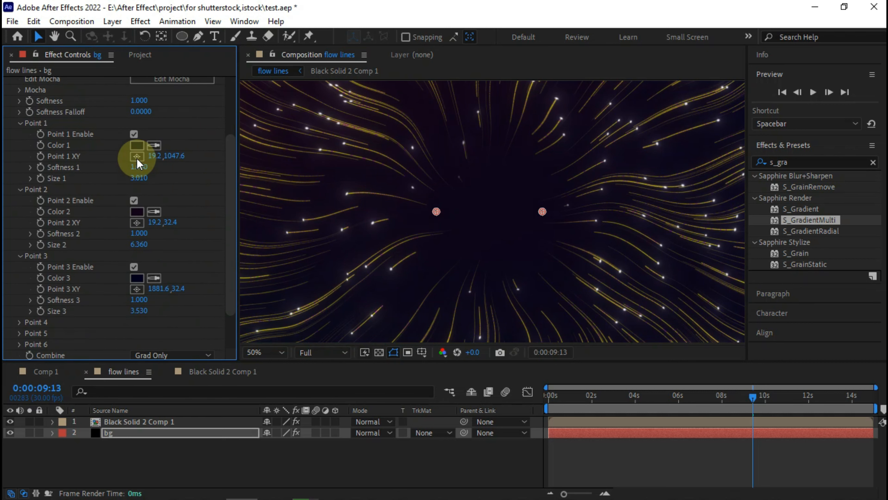
pyautogui.click(138, 159)
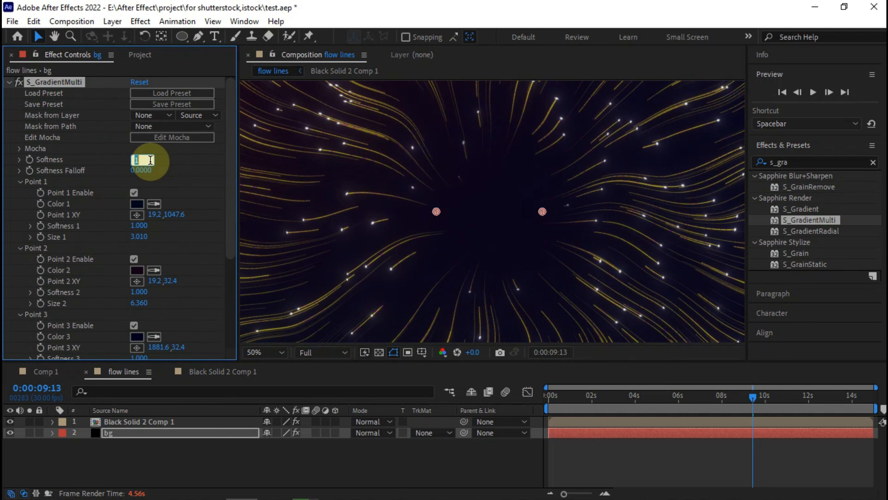
pyautogui.write('12')
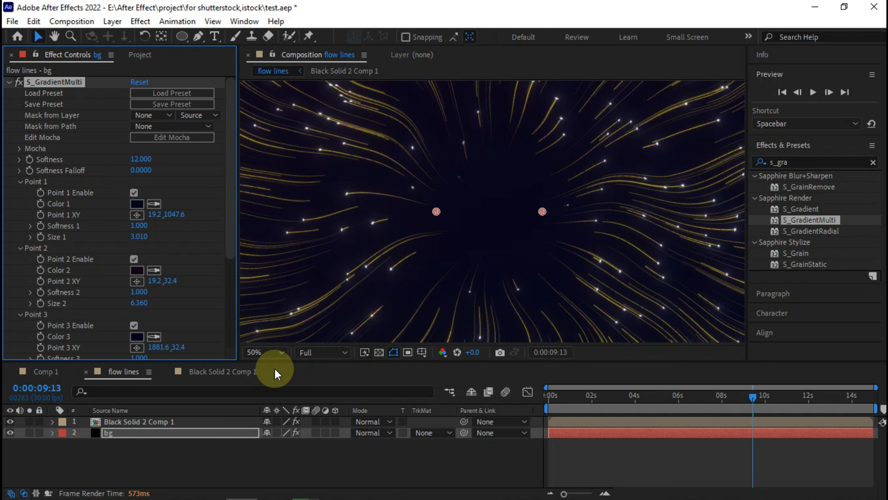
# - Set the Deep Glow Radius on the Black Solid 2 Comp 1 layer to 100
pyautogui.click(141, 422)
pyautogui.click(147, 241)
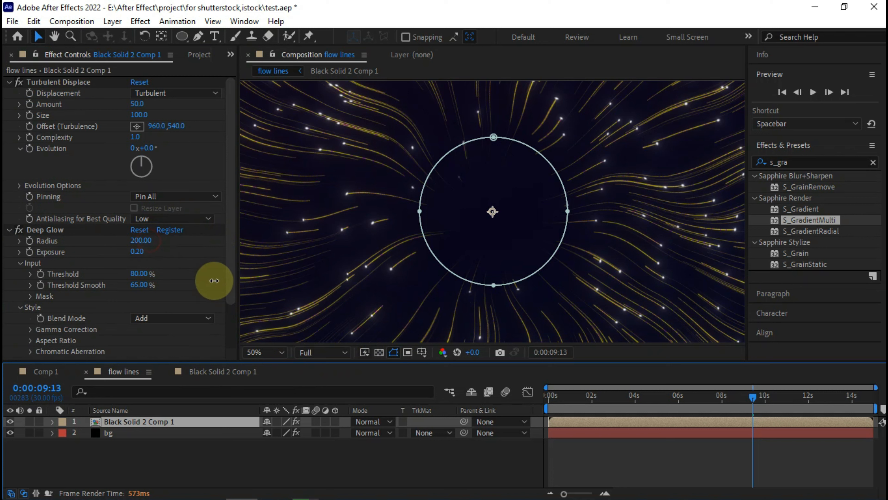
pyautogui.write('100')
pyautogui.press('Return')
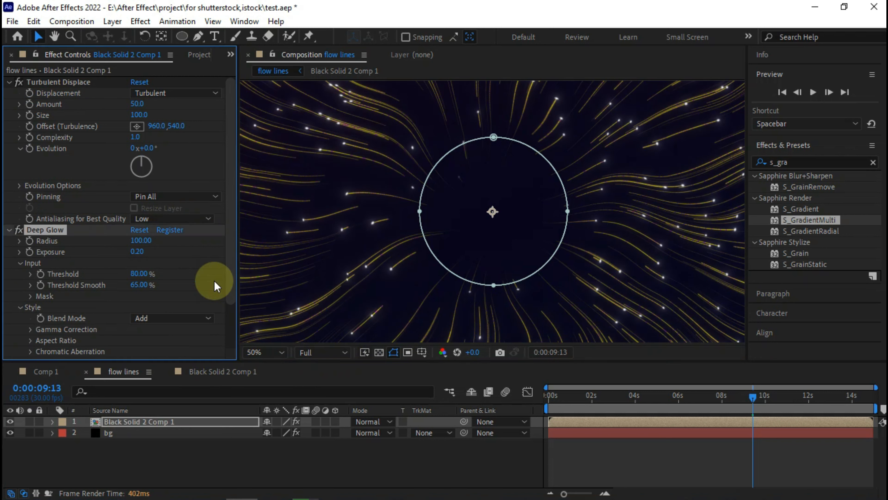
# - Apply the Curves effect to Black Solid 2 Comp 1 and pull the middle of the RGB curve slightly down
pyautogui.click(792, 163)
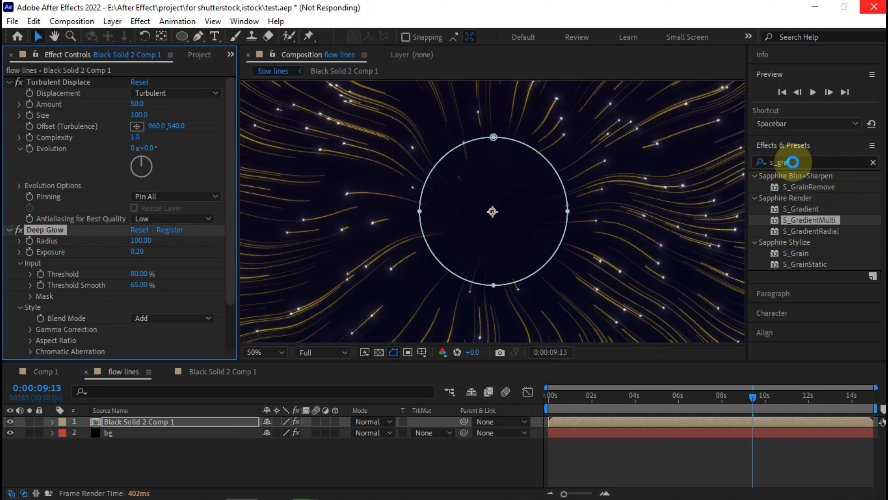
pyautogui.moveTo(792, 162); pyautogui.dragTo(759, 162)
pyautogui.write('curve')
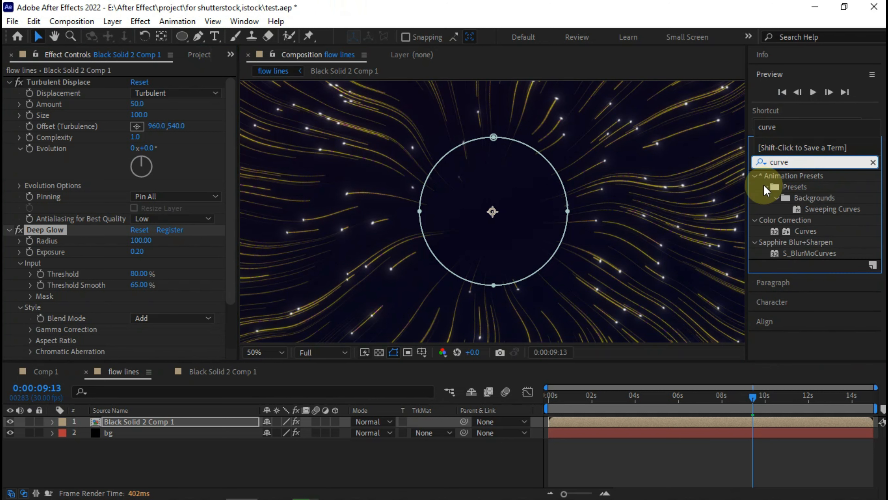
pyautogui.moveTo(801, 230); pyautogui.dragTo(98, 425)
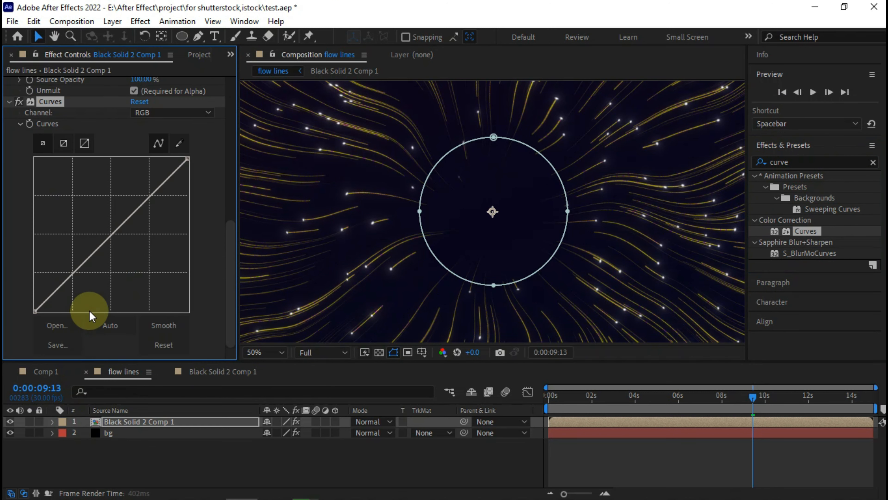
pyautogui.moveTo(116, 235); pyautogui.dragTo(118, 244)
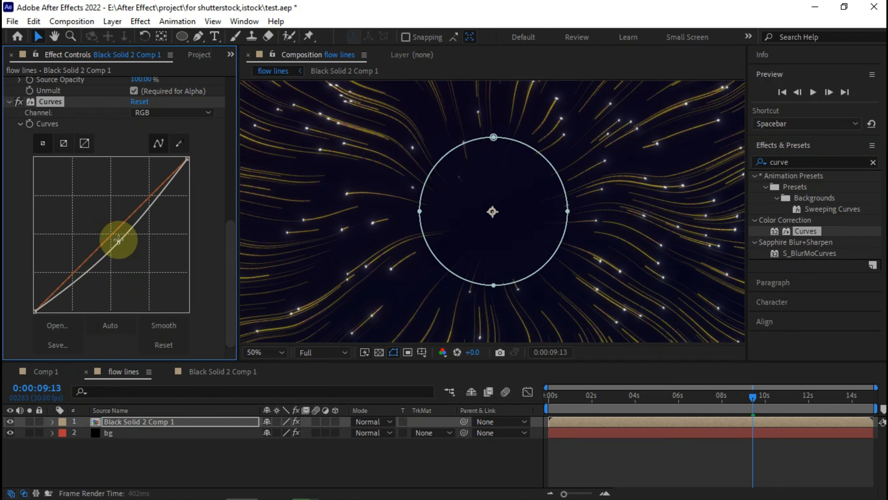
# - Lower the middle of the Blue channel curve slightly and deselect the layer
pyautogui.click(160, 113)
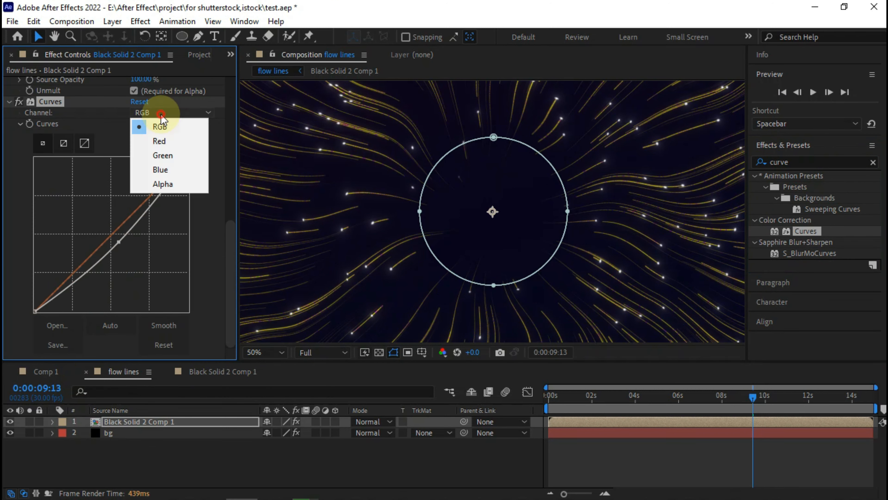
pyautogui.click(162, 170)
pyautogui.moveTo(116, 233); pyautogui.dragTo(115, 238)
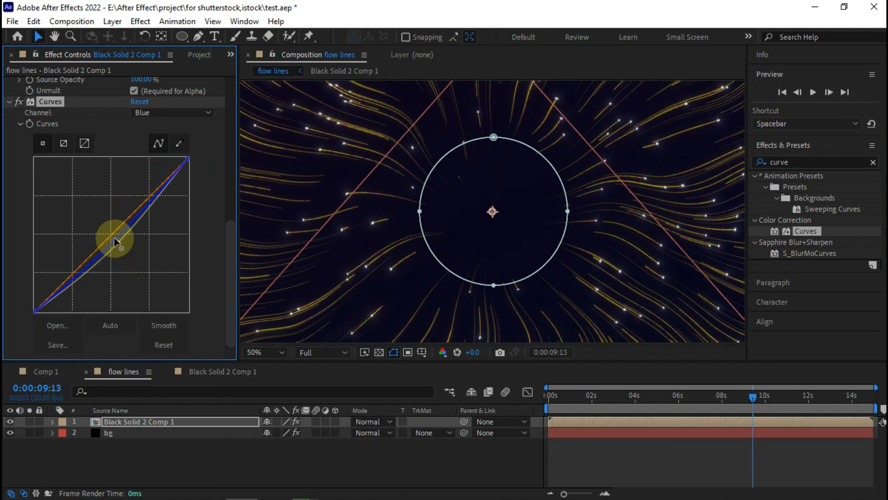
pyautogui.click(275, 456)
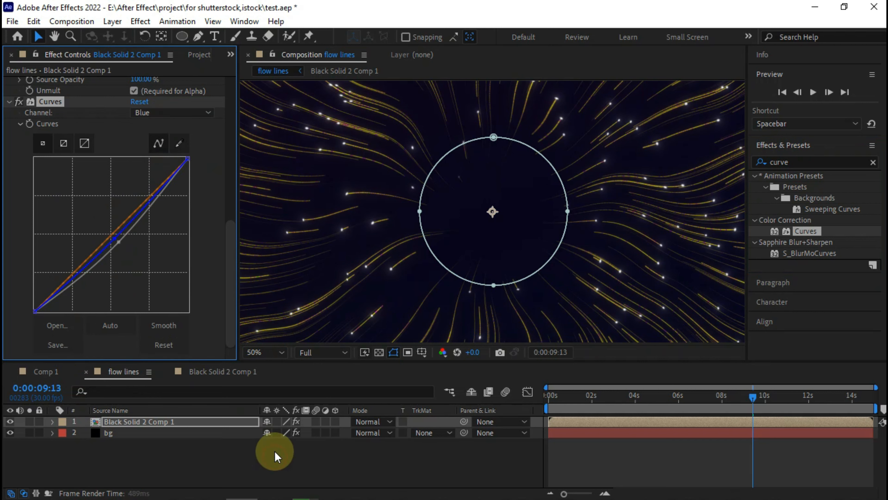
# - Find the Stylize Glow effect and apply it to Black Solid 2 Comp 1 after Curves
pyautogui.click(798, 162)
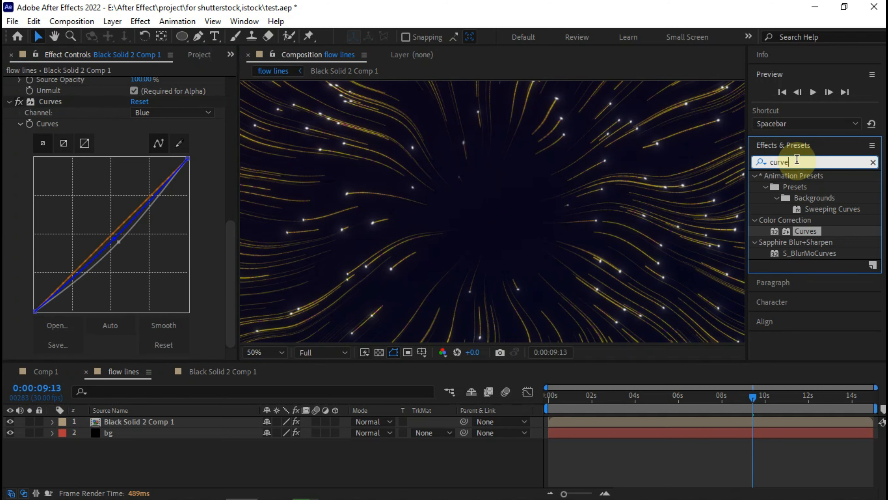
pyautogui.moveTo(798, 161); pyautogui.dragTo(731, 164)
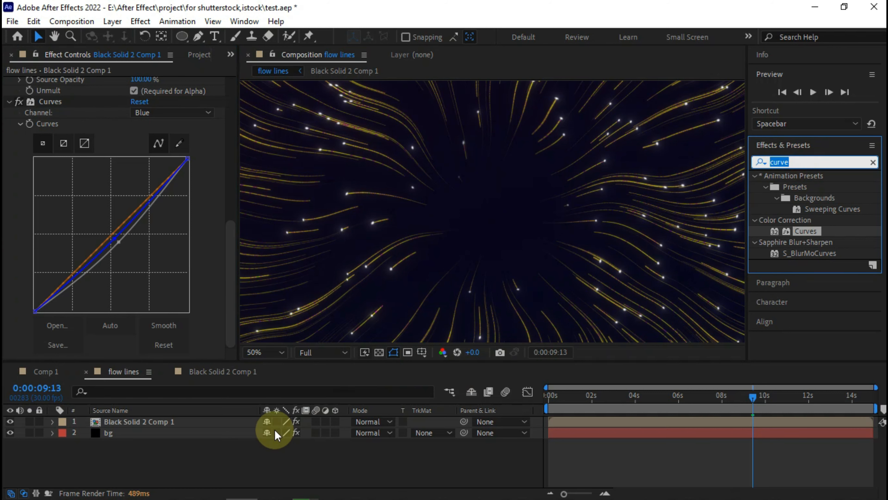
pyautogui.write('glow')
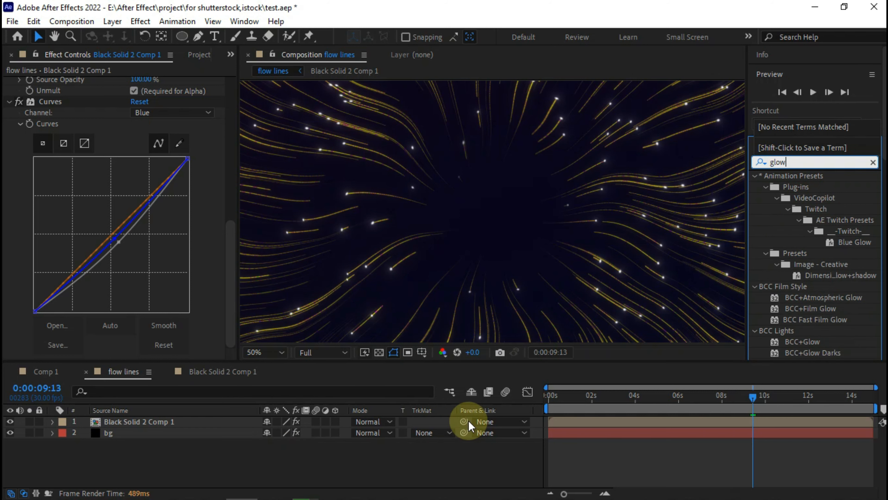
pyautogui.scroll(-8, 849, 254)
pyautogui.moveTo(810, 282); pyautogui.dragTo(121, 332)
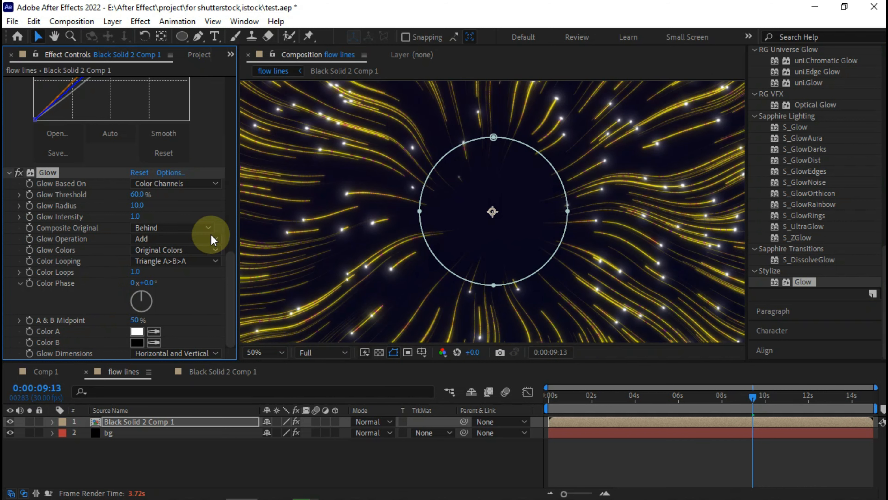
# - Set Glow's Radius to 5, Intensity to 0.5, Colors to A & B Colors and Operation to Screen, and check the lines at other times
pyautogui.click(137, 206)
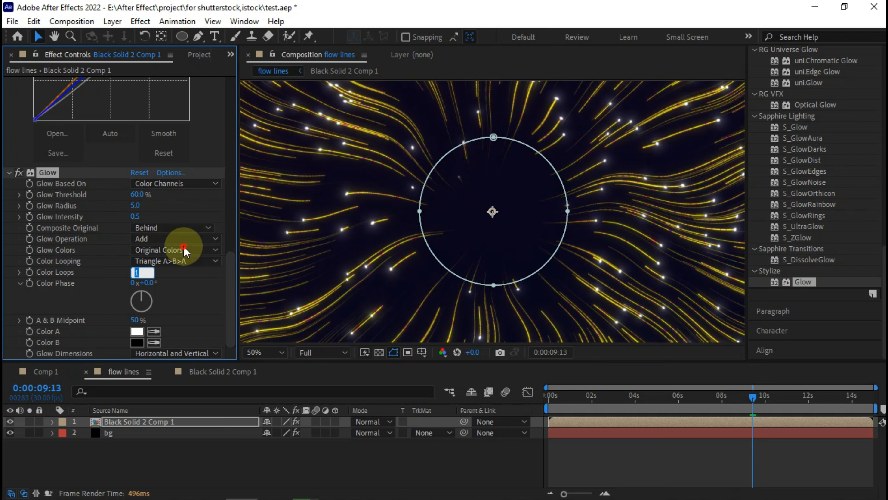
pyautogui.click(163, 228)
pyautogui.click(144, 238)
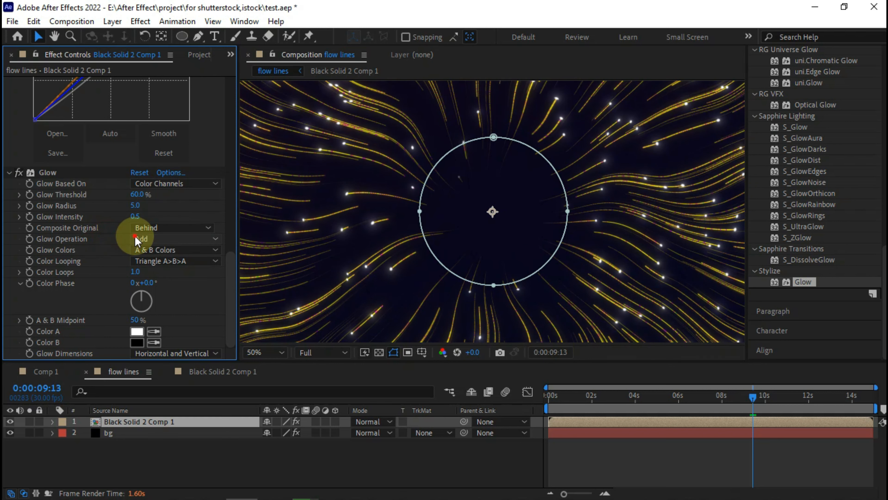
pyautogui.click(144, 239)
pyautogui.click(207, 215)
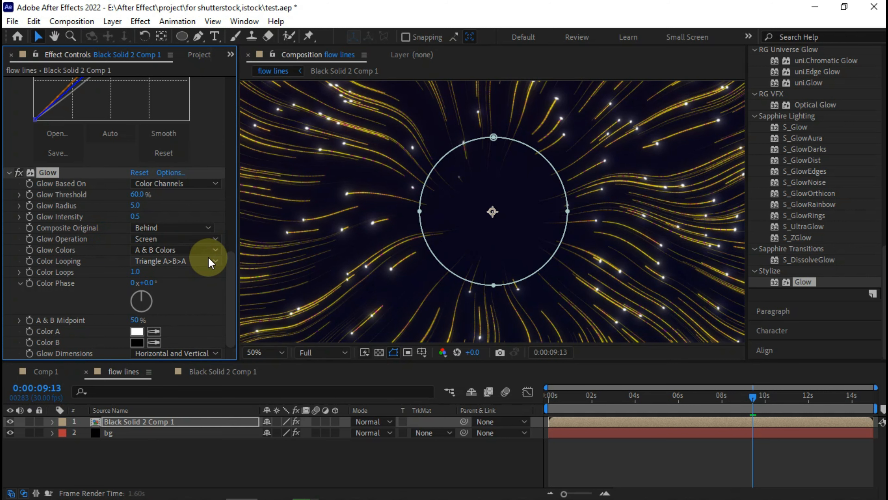
pyautogui.click(275, 443)
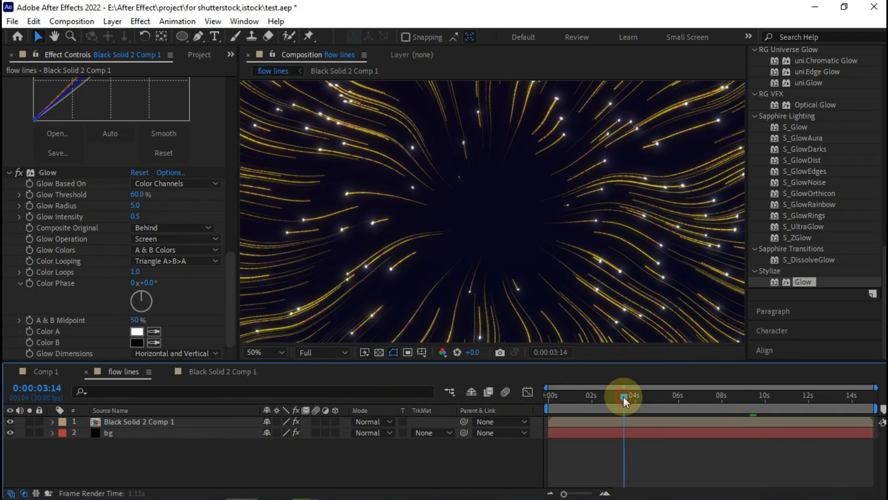
pyautogui.moveTo(624, 399); pyautogui.dragTo(566, 397)
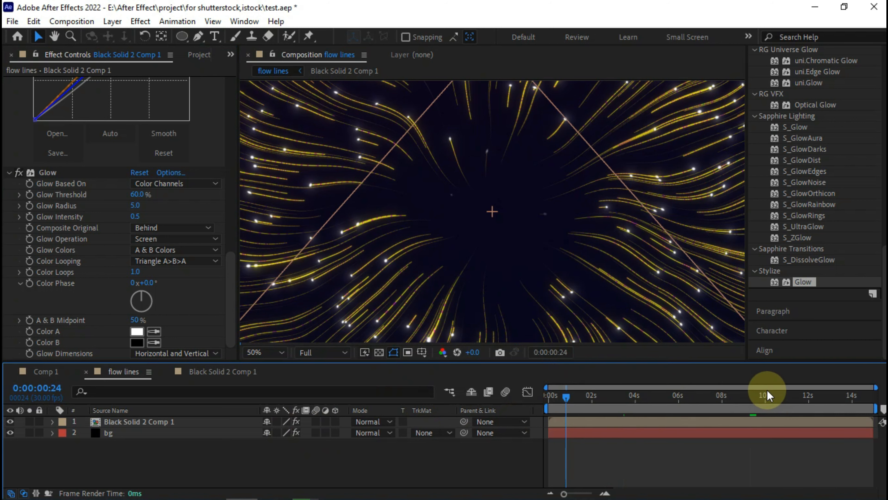
pyautogui.click(775, 396)
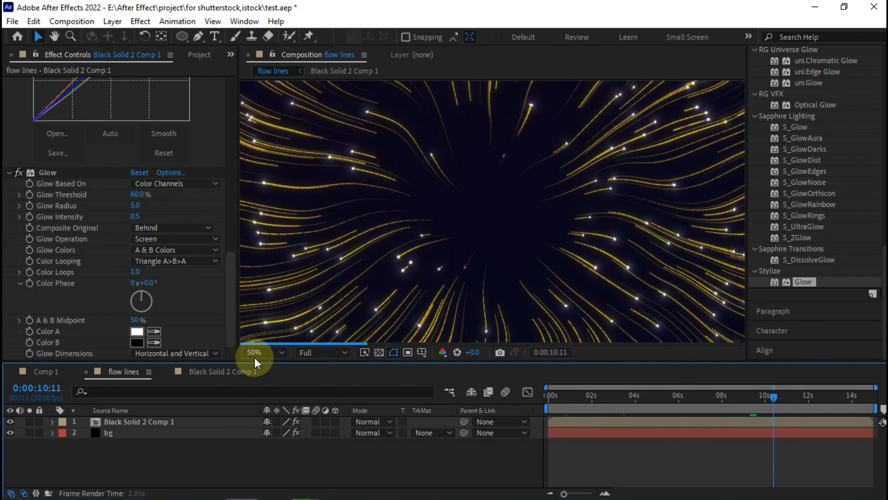
# - Fit the flow lines composition in the viewer, open the Black Solid 2 Comp 1 precomp and expand Particular's World Transform settings
pyautogui.click(280, 352)
pyautogui.click(264, 120)
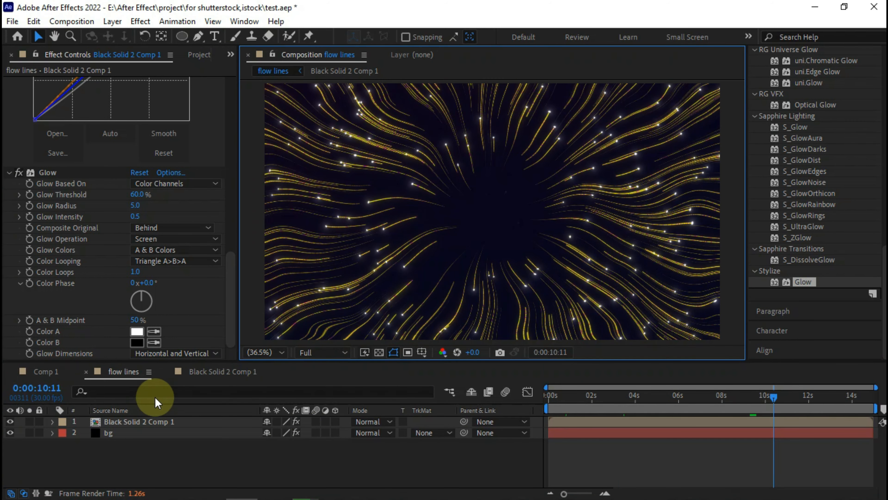
pyautogui.doubleClick(140, 422)
pyautogui.scroll(-10, 105, 294)
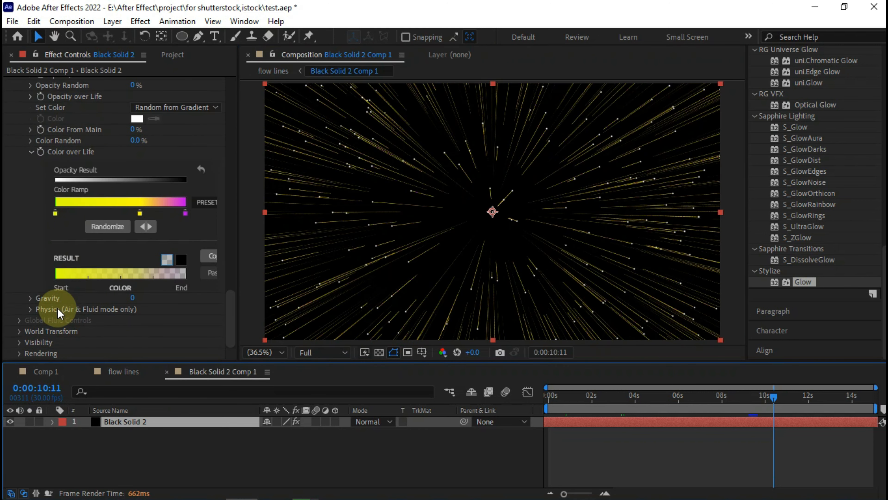
pyautogui.click(19, 331)
pyautogui.scroll(-2, 19, 340)
# - Try out Y Rotation W, return it to 0°, and keyframe it at the first frame of the composition
pyautogui.moveTo(144, 315); pyautogui.dragTo(163, 315)
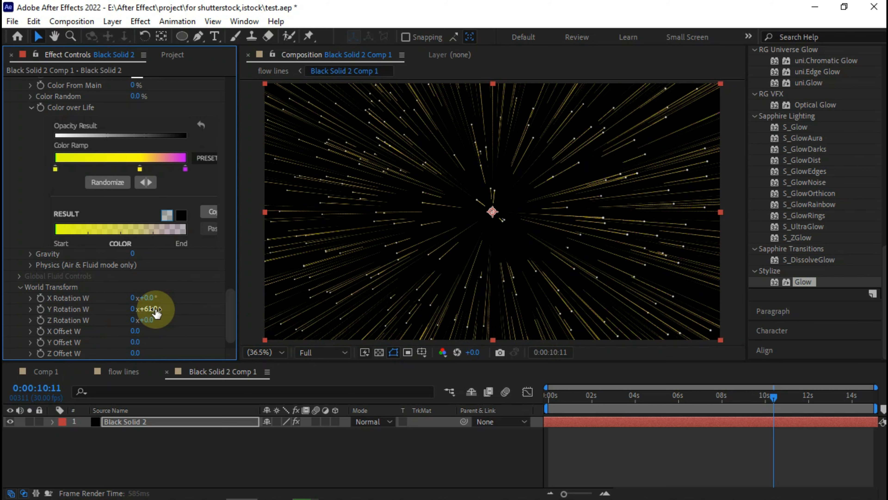
pyautogui.click(155, 310)
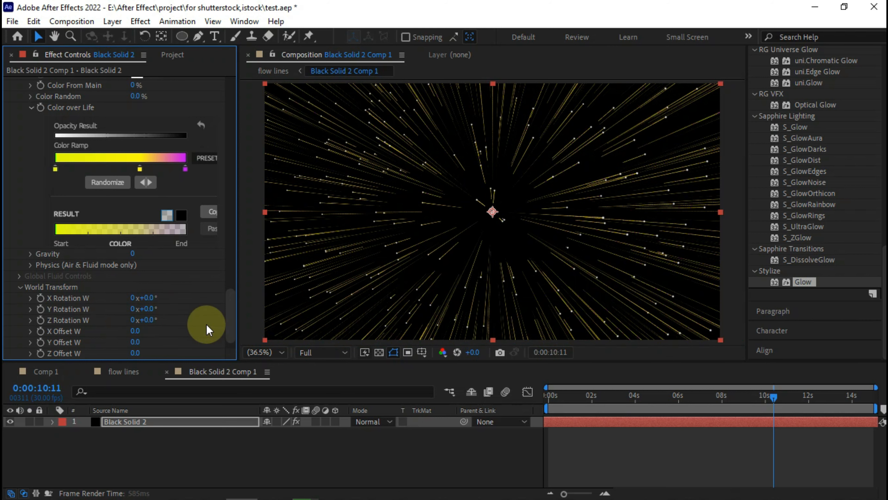
pyautogui.moveTo(659, 401); pyautogui.dragTo(378, 398)
pyautogui.click(49, 310)
# - At the last frame, 0:00:14:29, set Particular's Y Rotation W to 75°
pyautogui.moveTo(549, 396); pyautogui.dragTo(845, 397)
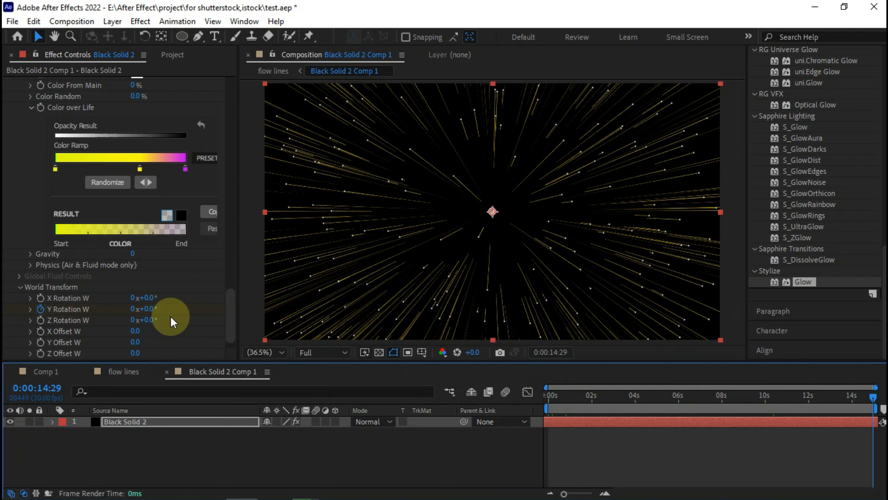
pyautogui.moveTo(145, 309); pyautogui.dragTo(334, 317)
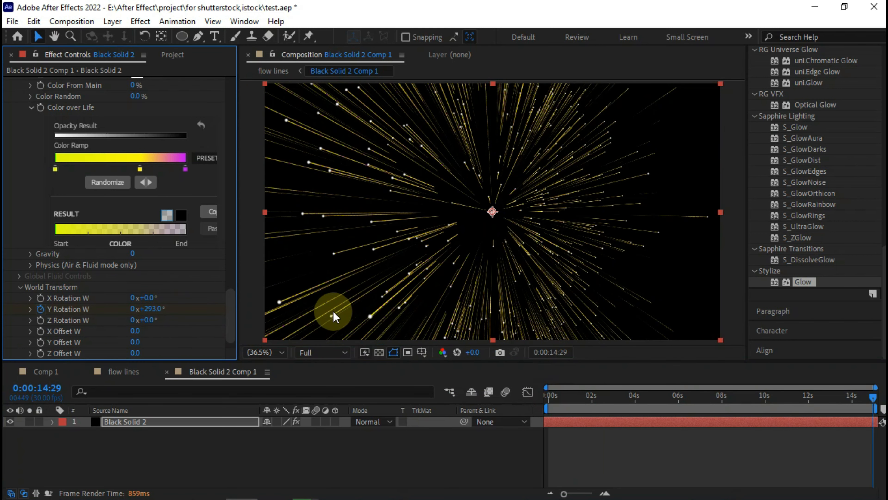
pyautogui.moveTo(153, 309); pyautogui.dragTo(137, 308)
pyautogui.click(158, 310)
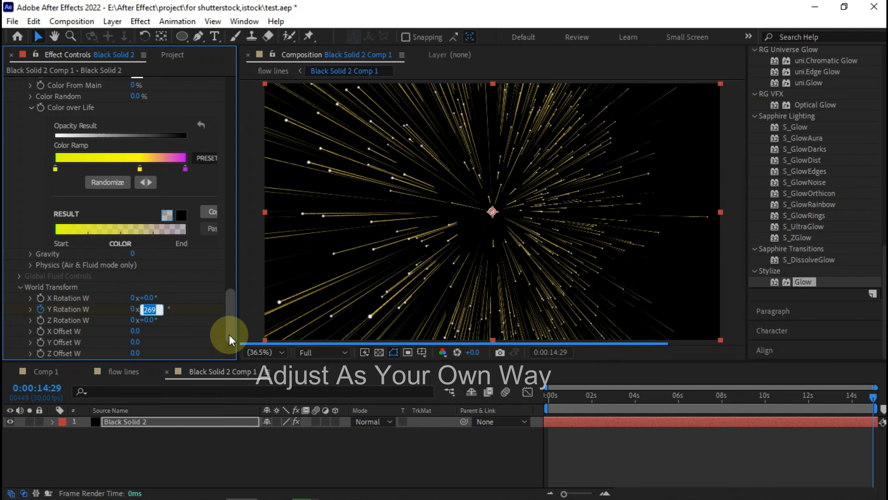
pyautogui.write('75')
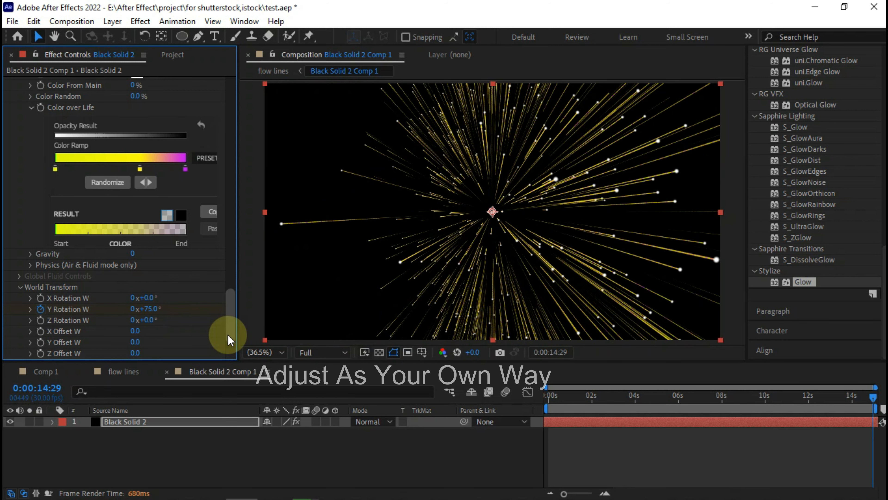
# - Review the rotating lines at several times in flow lines and Black Solid 2 Comp 1, and check Particular's World Transform values
pyautogui.click(120, 372)
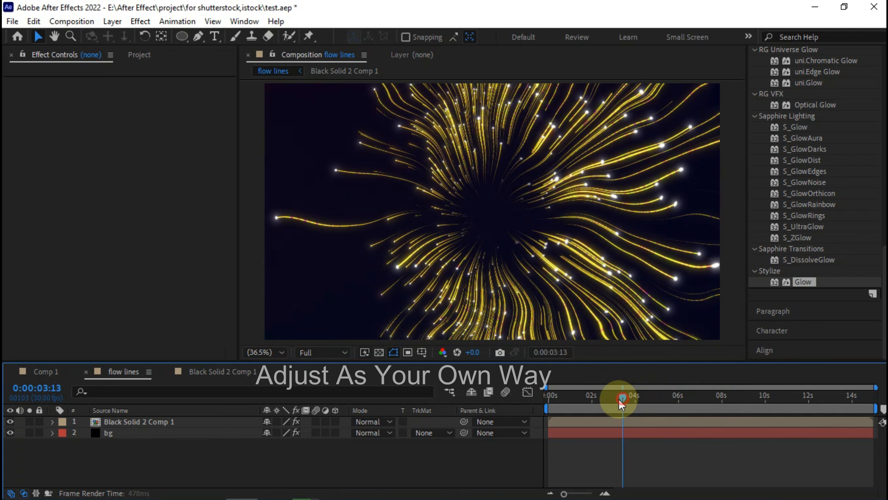
pyautogui.moveTo(637, 400); pyautogui.dragTo(777, 400)
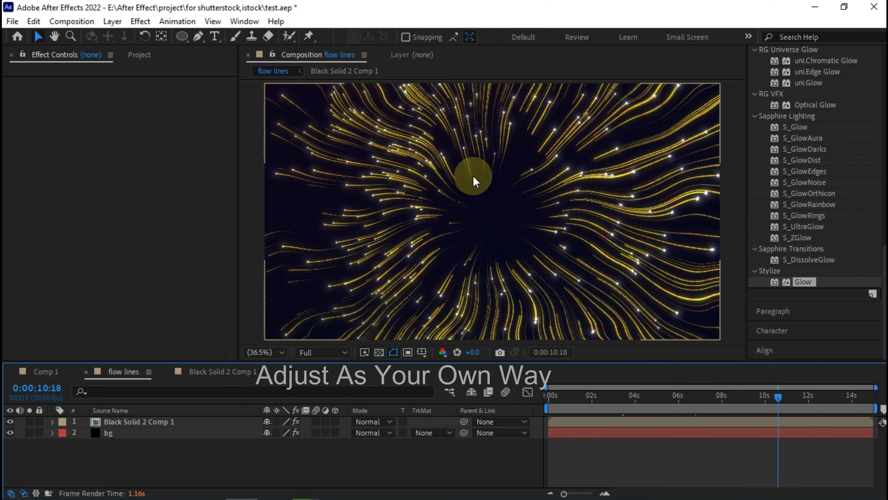
pyautogui.click(210, 371)
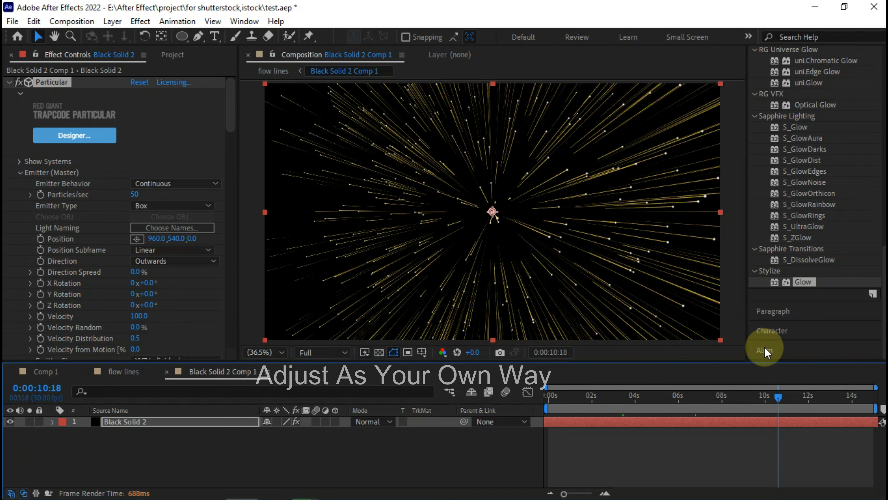
pyautogui.moveTo(772, 400); pyautogui.dragTo(728, 400)
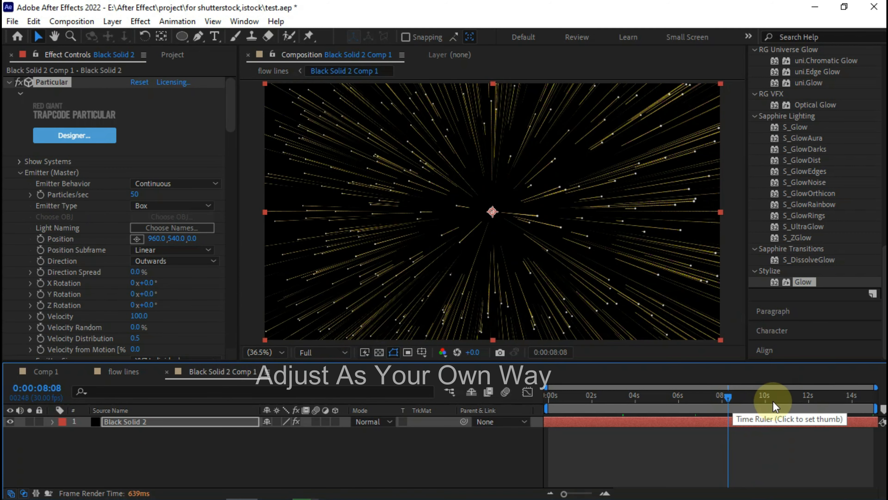
pyautogui.click(831, 399)
pyautogui.moveTo(819, 397); pyautogui.dragTo(810, 398)
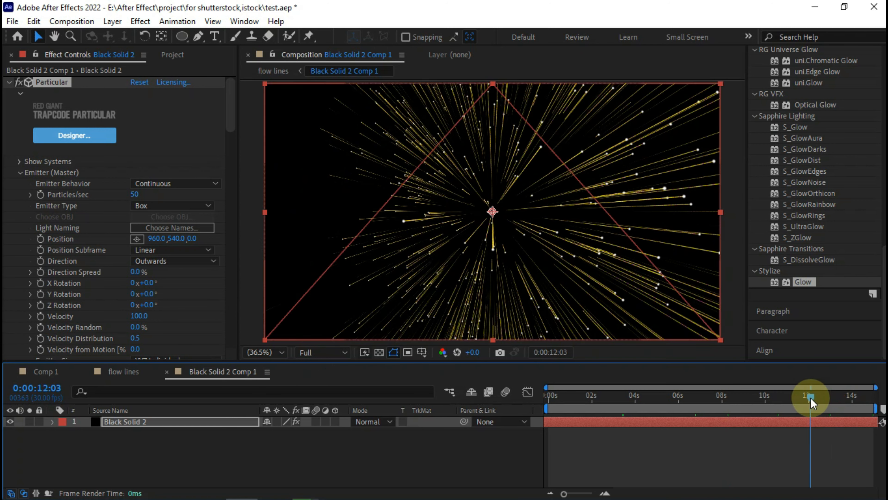
pyautogui.scroll(-15, 224, 292)
pyautogui.moveTo(224, 289); pyautogui.dragTo(224, 357)
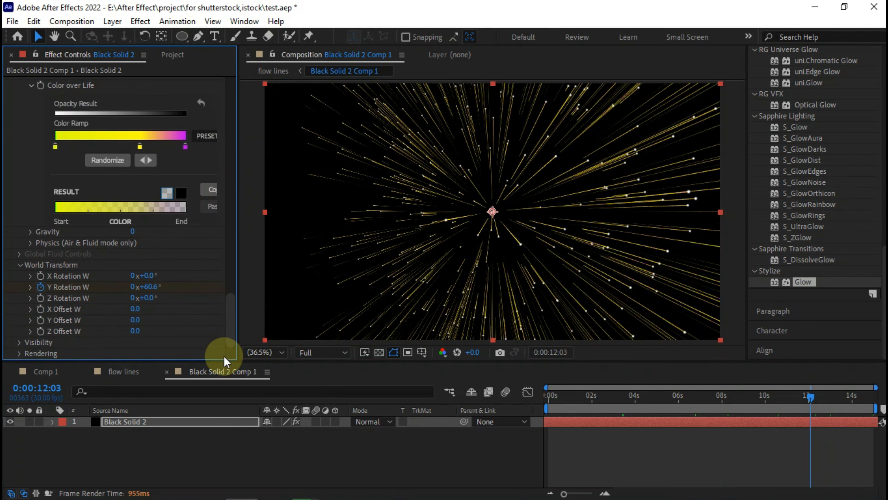
pyautogui.click(155, 423)
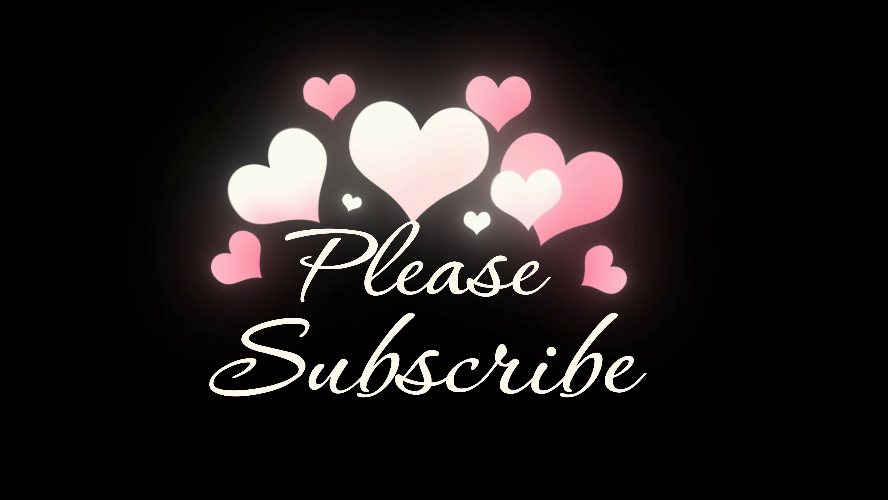